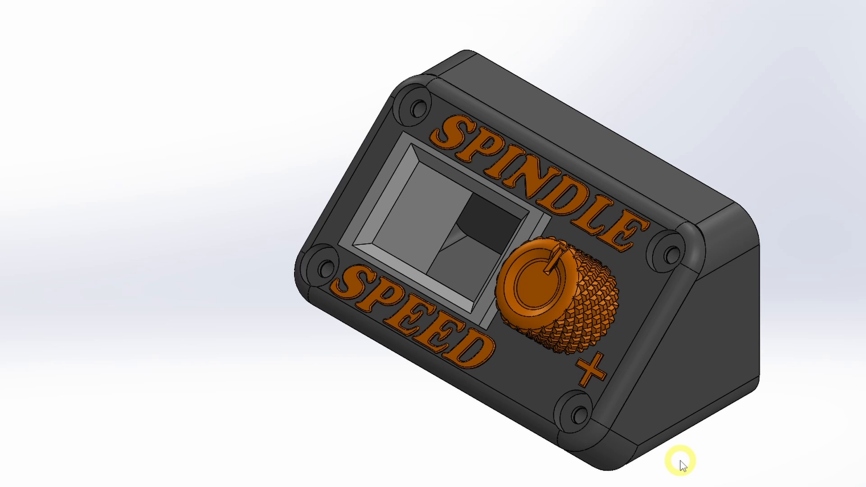
# Step: Examine the spindle speed enclosure assembly from the standard views and from freely rotated angles
pyautogui.hotkey('ctrl', '1')
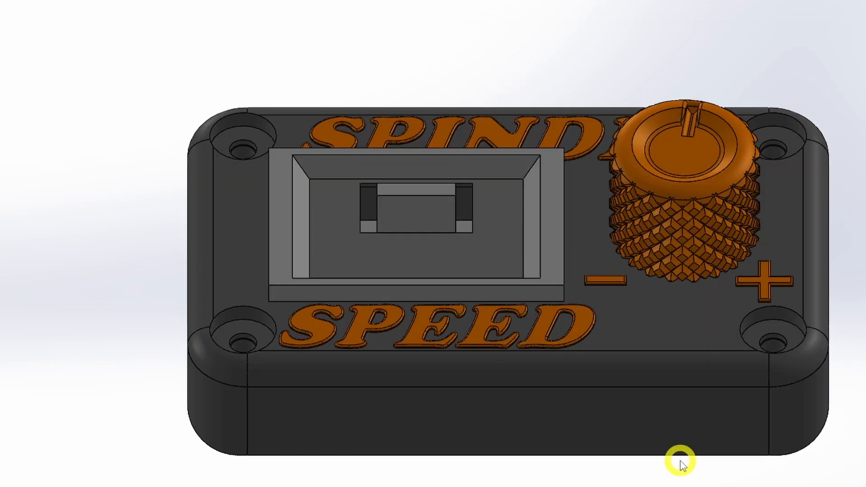
pyautogui.hotkey('ctrl', '2')
pyautogui.hotkey('ctrl', '3')
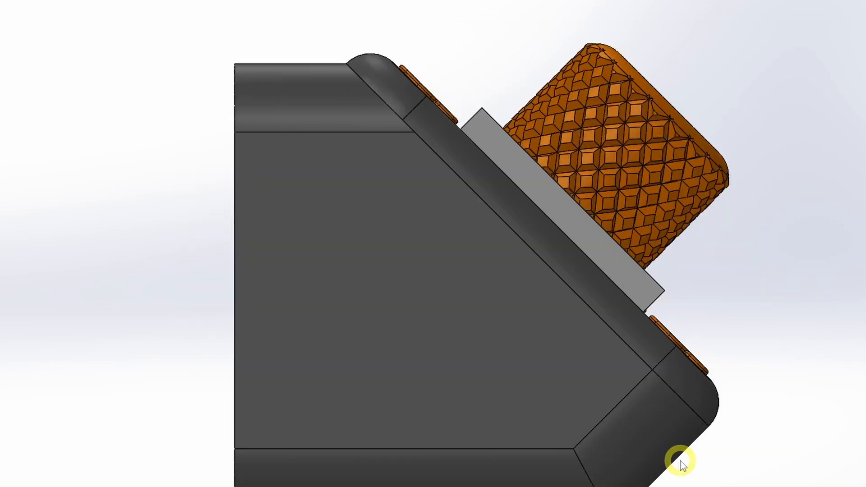
pyautogui.hotkey('ctrl', '4')
pyautogui.hotkey('ctrl', '5')
pyautogui.hotkey('ctrl', '6')
pyautogui.hotkey('ctrl', '7')
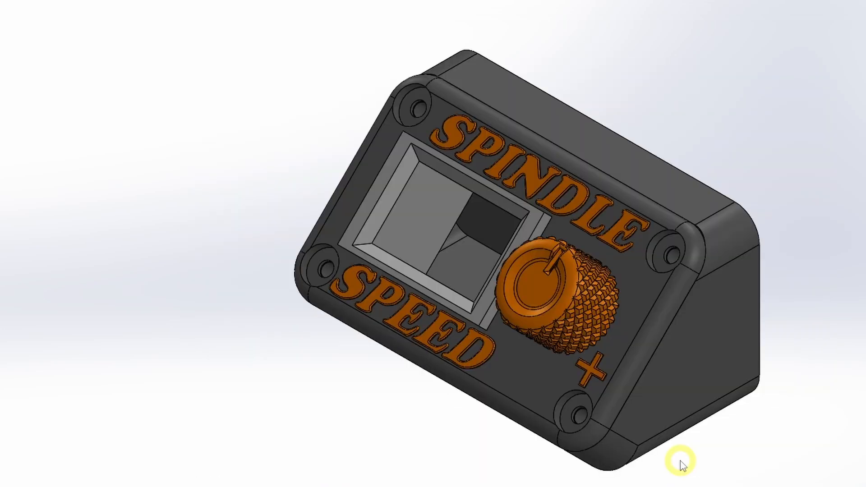
pyautogui.moveTo(466, 481); pyautogui.dragTo(318, 482, button='middle')
pyautogui.moveTo(541, 466); pyautogui.dragTo(338, 483, button='middle')
pyautogui.moveTo(692, 419); pyautogui.dragTo(755, 436, button='middle')
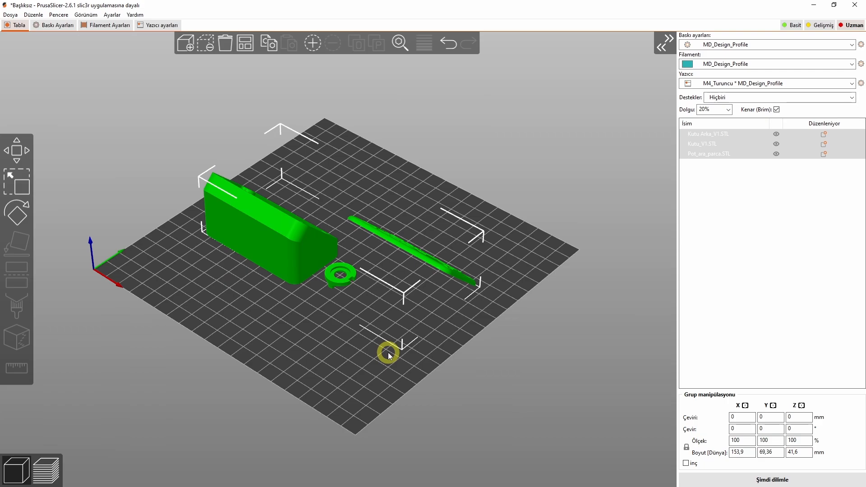
# Step: In PrusaSlicer, inspect the three parts on the print bed, and remove the front panel Kutu_V1.STL
pyautogui.moveTo(351, 359); pyautogui.dragTo(405, 345)
pyautogui.scroll(3, 334, 271)
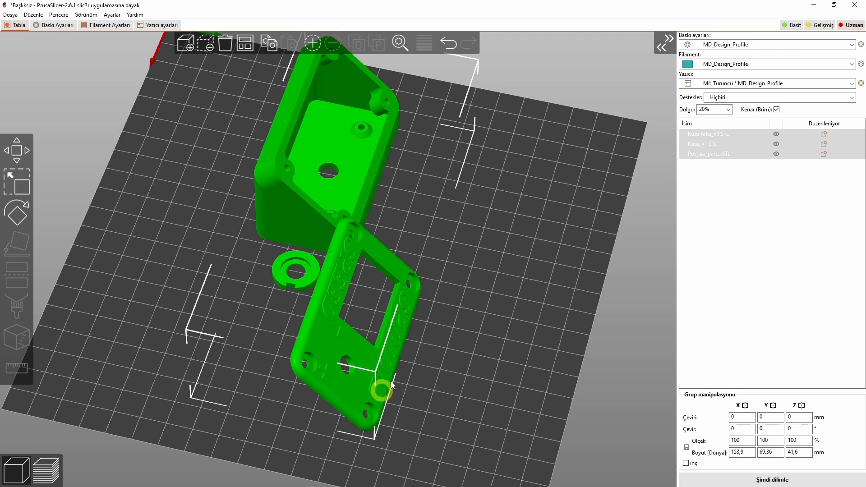
pyautogui.scroll(5, 351, 306)
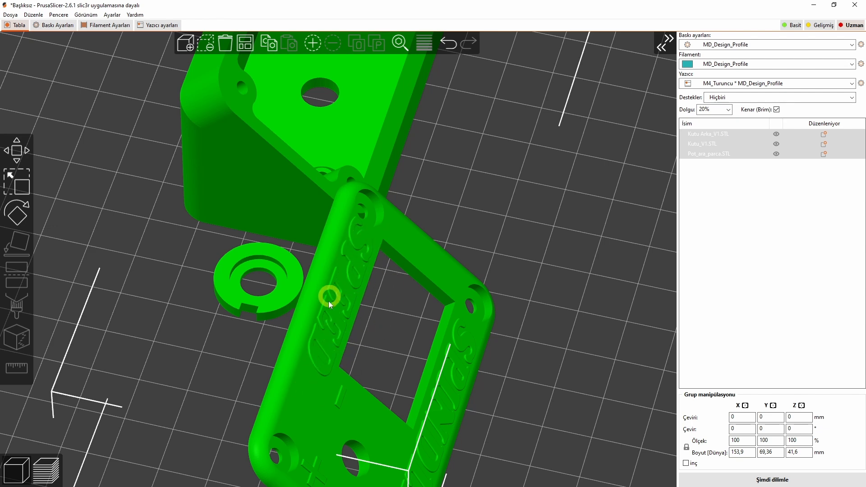
pyautogui.scroll(-5, 353, 306)
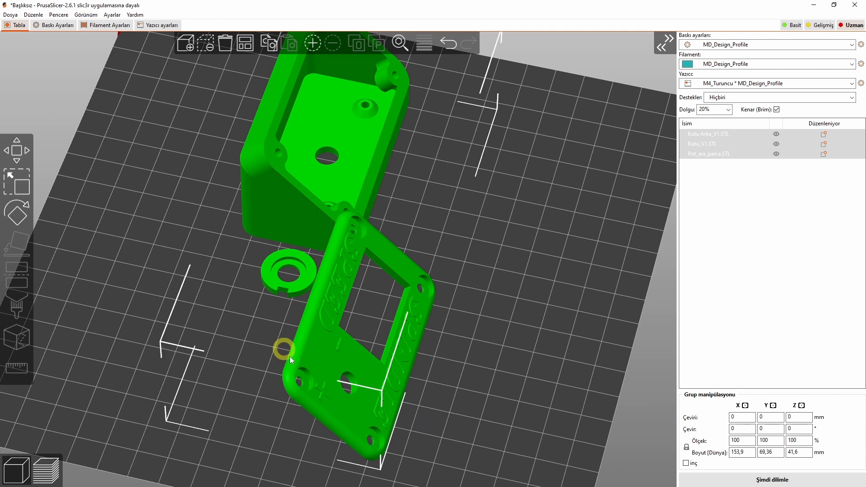
pyautogui.scroll(3, 345, 261)
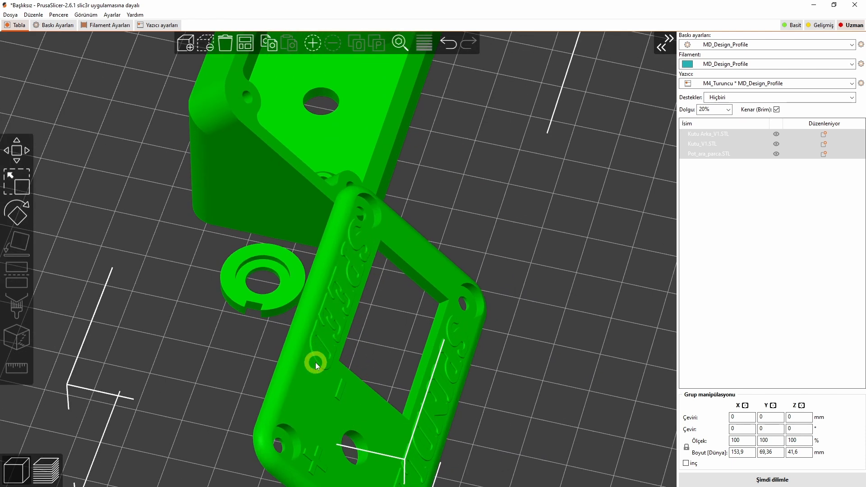
pyautogui.scroll(-5, 465, 394)
pyautogui.click(329, 325)
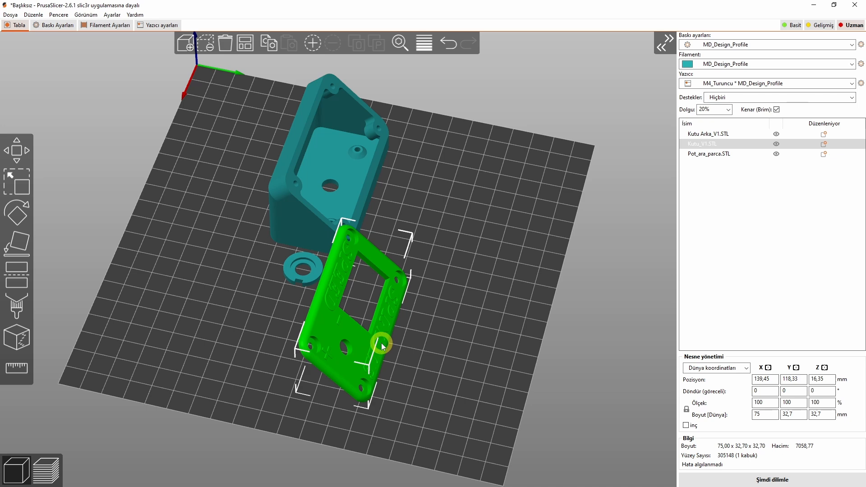
pyautogui.press('Delete')
# Step: Examine the enclosure box and the small ring from several angles to judge their print orientation
pyautogui.moveTo(307, 293); pyautogui.dragTo(321, 348)
pyautogui.click(326, 251)
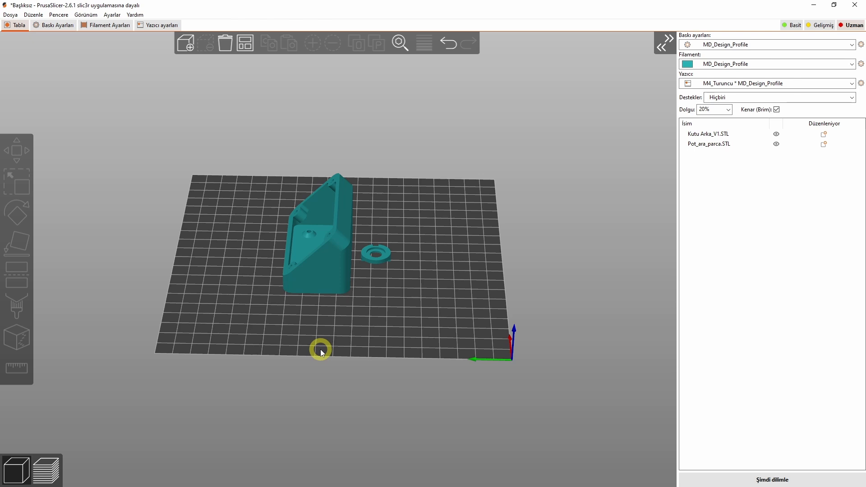
pyautogui.moveTo(325, 317); pyautogui.dragTo(352, 360)
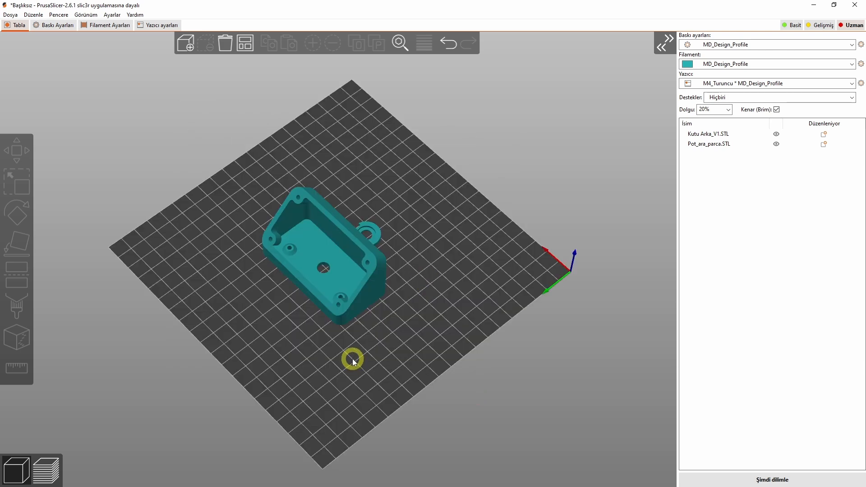
pyautogui.moveTo(353, 360); pyautogui.dragTo(385, 297)
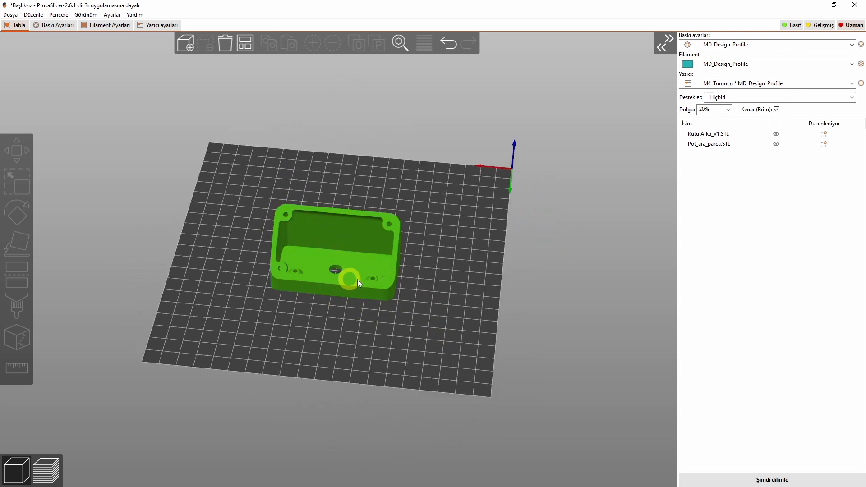
pyautogui.moveTo(427, 353); pyautogui.dragTo(297, 327)
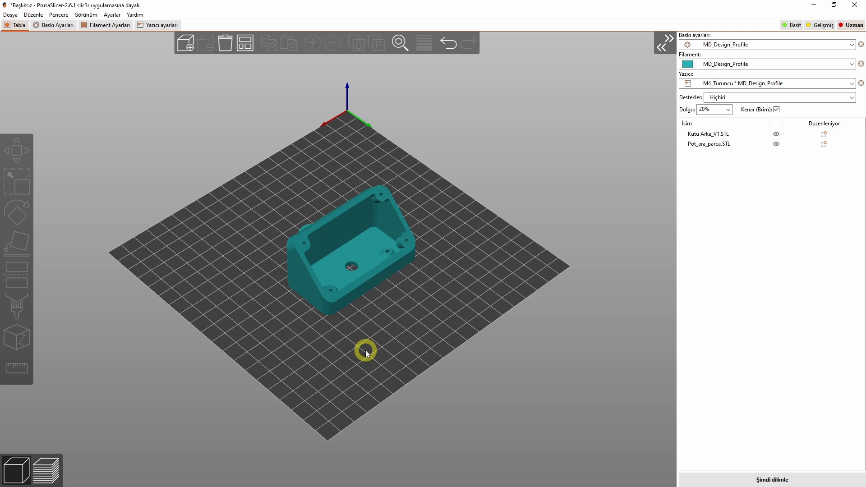
pyautogui.moveTo(365, 349); pyautogui.dragTo(342, 350)
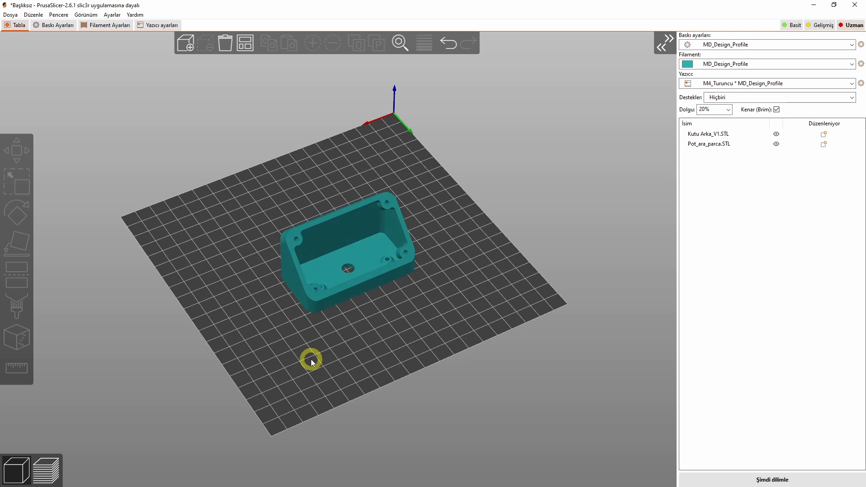
pyautogui.moveTo(352, 346); pyautogui.dragTo(338, 358)
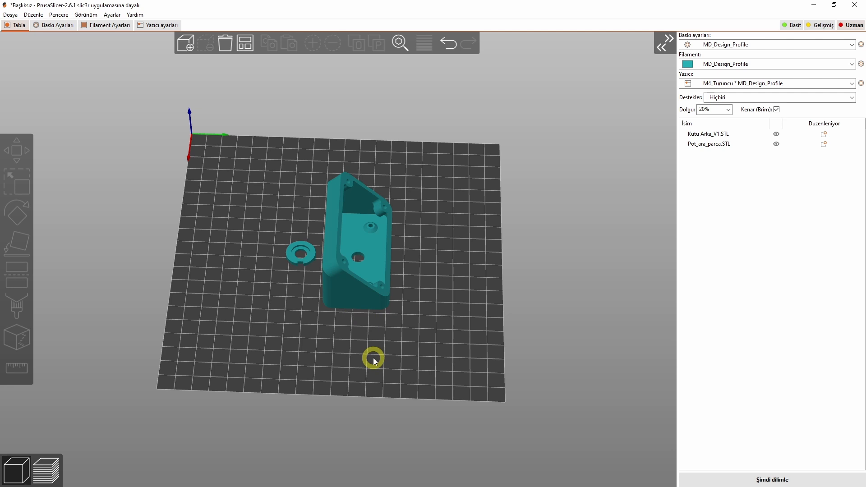
pyautogui.moveTo(374, 359); pyautogui.dragTo(273, 352)
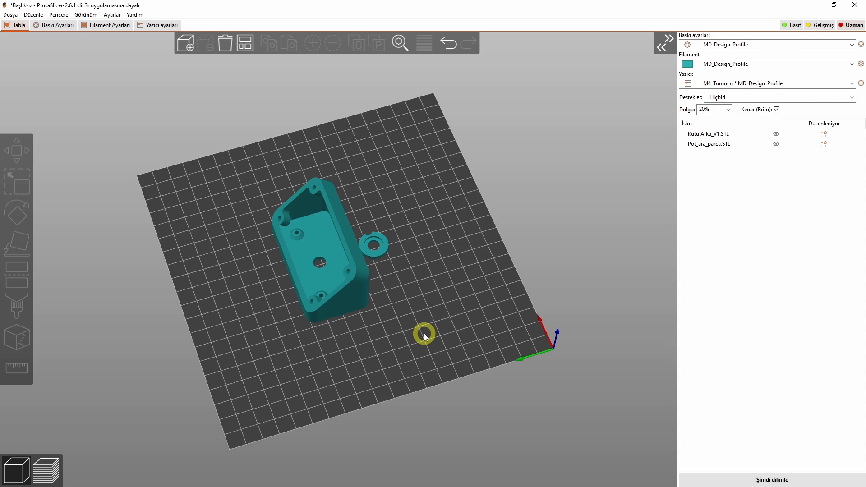
pyautogui.moveTo(405, 342); pyautogui.dragTo(383, 363)
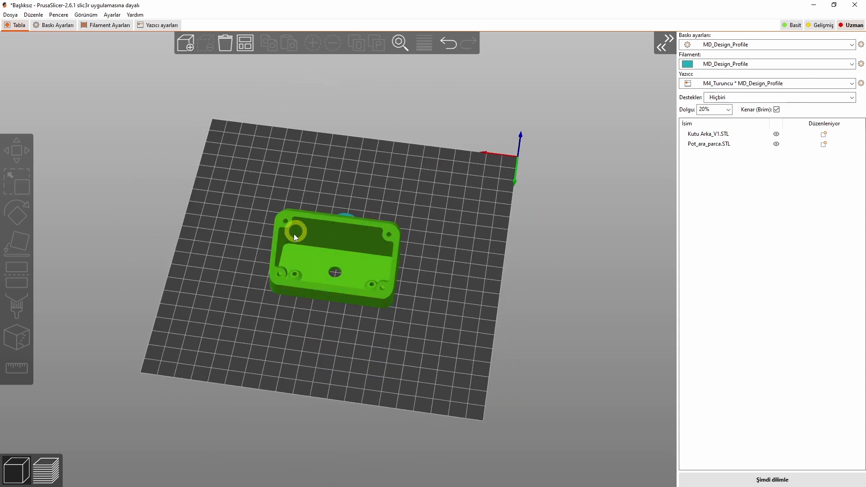
pyautogui.moveTo(339, 294); pyautogui.dragTo(343, 352)
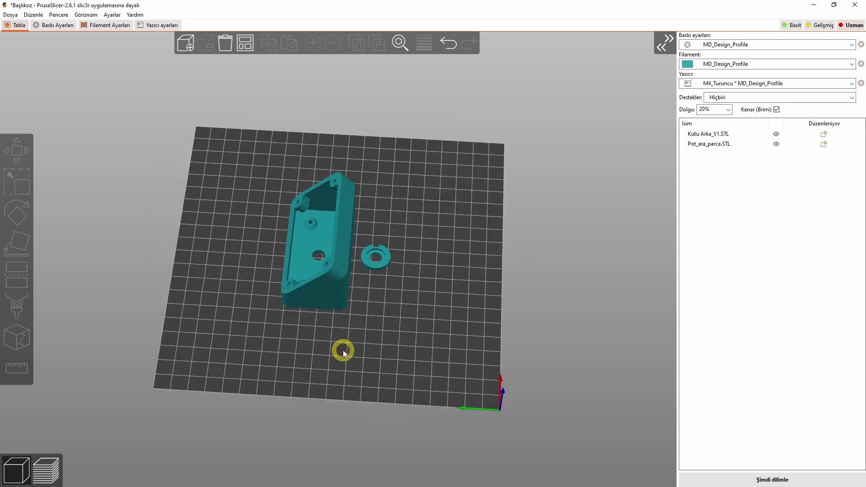
# Step: Lay the enclosure box Kutu Arka_V1.STL on its slanted open face using Place on face
pyautogui.click(317, 291)
pyautogui.press('f')
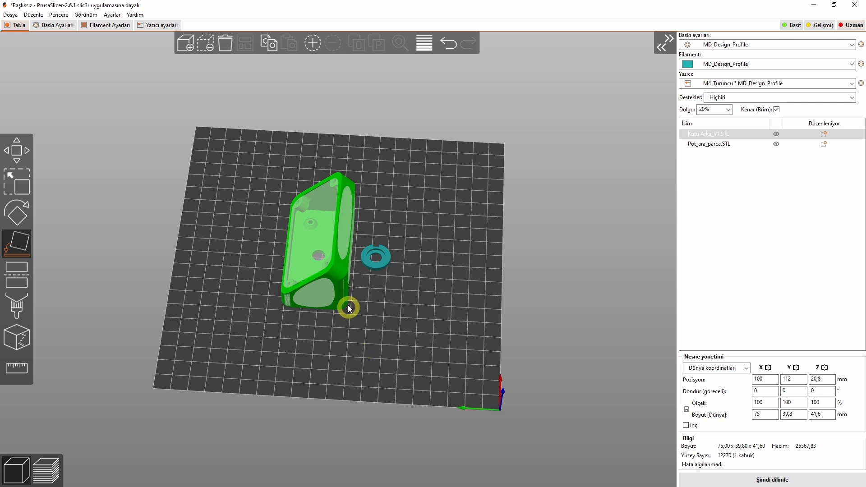
pyautogui.click(318, 251)
pyautogui.click(355, 366)
# Step: Move the ring Pot_ara_parca.STL away from the box and auto-arrange the parts on the bed
pyautogui.moveTo(356, 366); pyautogui.dragTo(358, 340)
pyautogui.moveTo(374, 255); pyautogui.dragTo(397, 254)
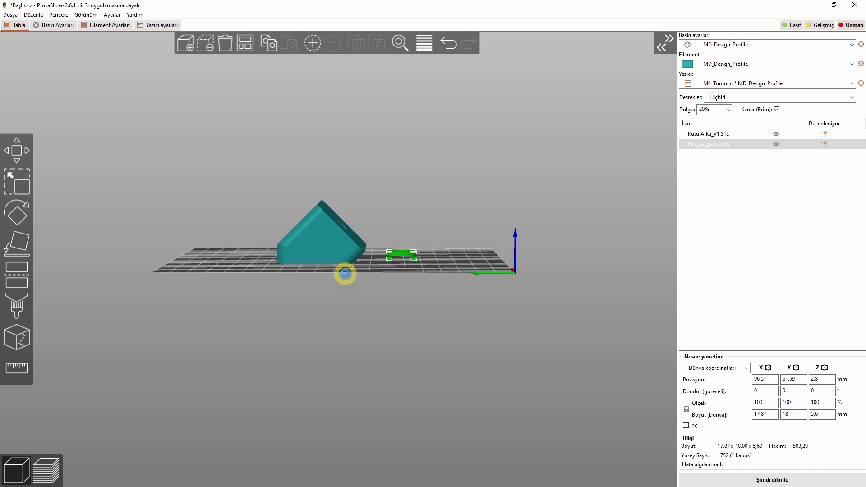
pyautogui.press('a')
pyautogui.moveTo(351, 286); pyautogui.dragTo(350, 283)
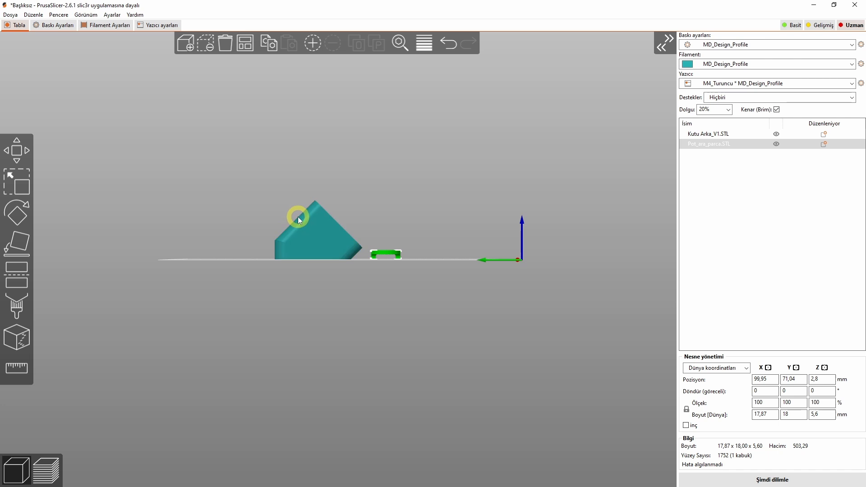
# Step: Turn the ring Pot_ara_parca.STL over by placing its upper face on the bed
pyautogui.press('0')
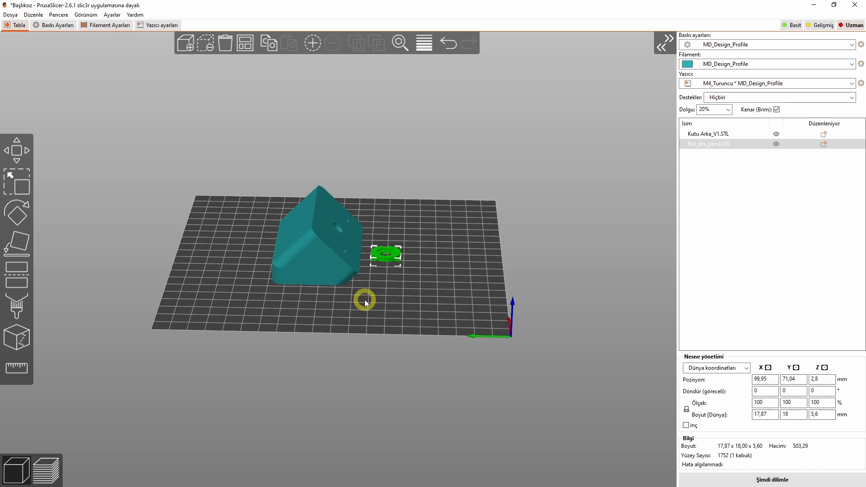
pyautogui.moveTo(398, 336); pyautogui.dragTo(286, 229)
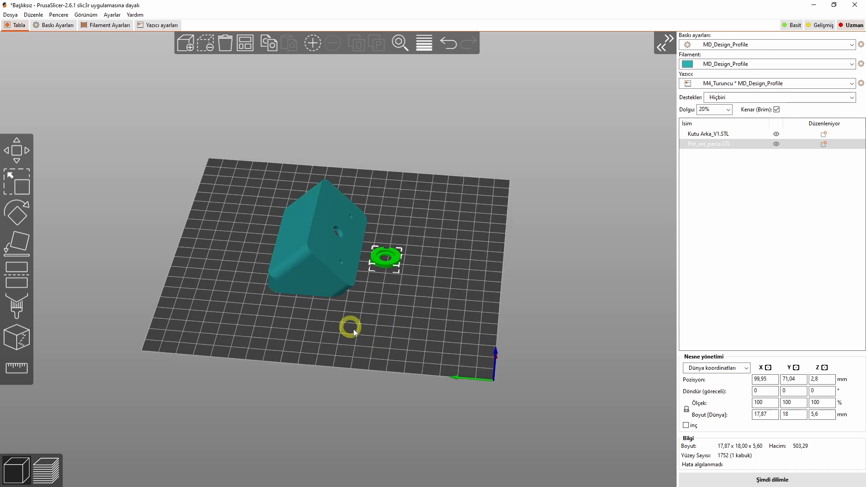
pyautogui.click(388, 327)
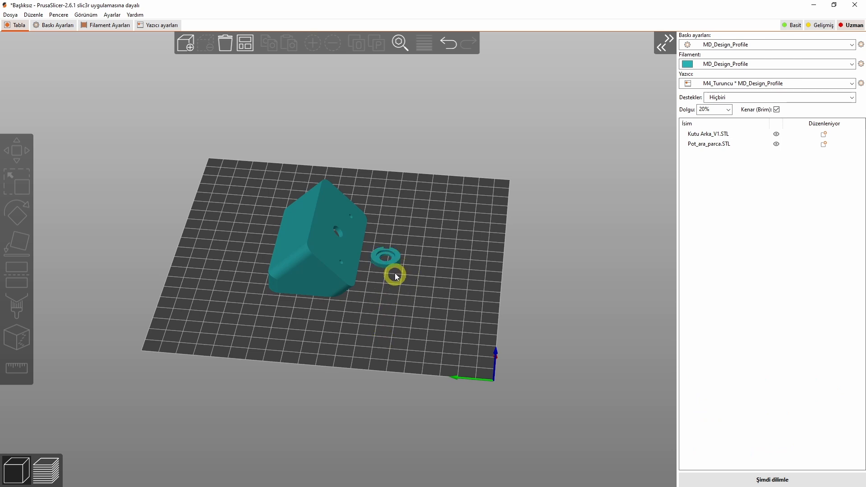
pyautogui.click(386, 257)
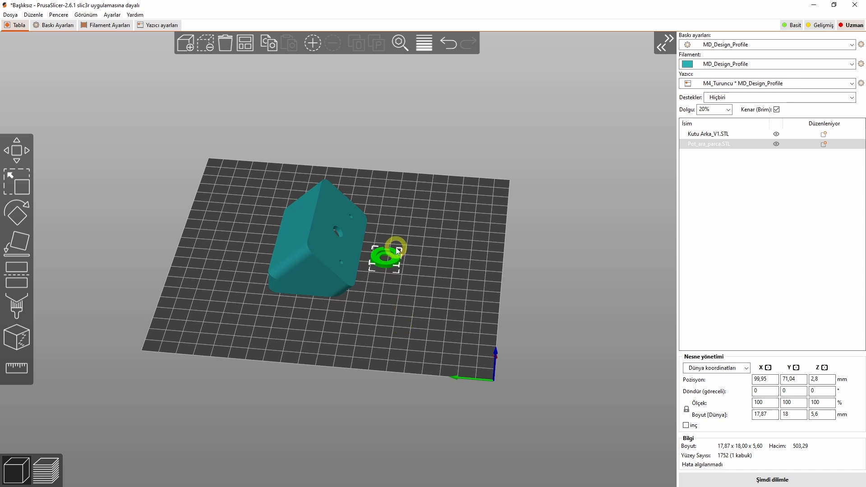
pyautogui.moveTo(388, 242); pyautogui.dragTo(371, 257)
pyautogui.moveTo(388, 269); pyautogui.dragTo(388, 255)
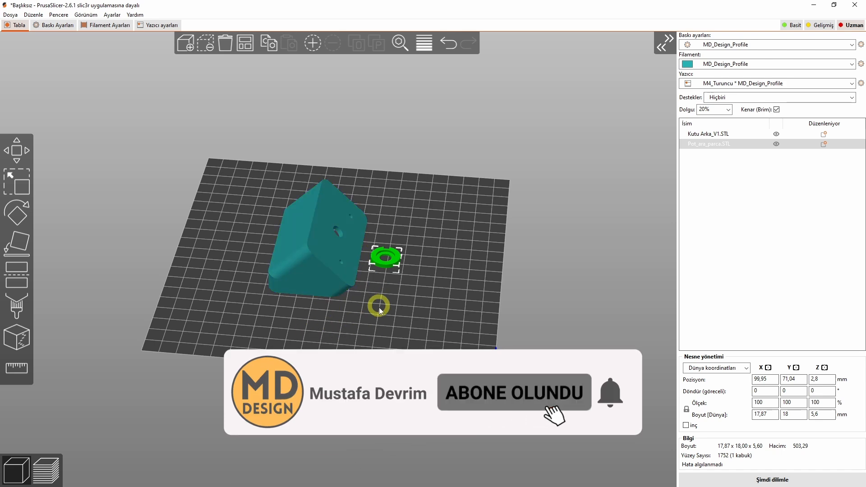
pyautogui.moveTo(394, 315); pyautogui.dragTo(382, 319)
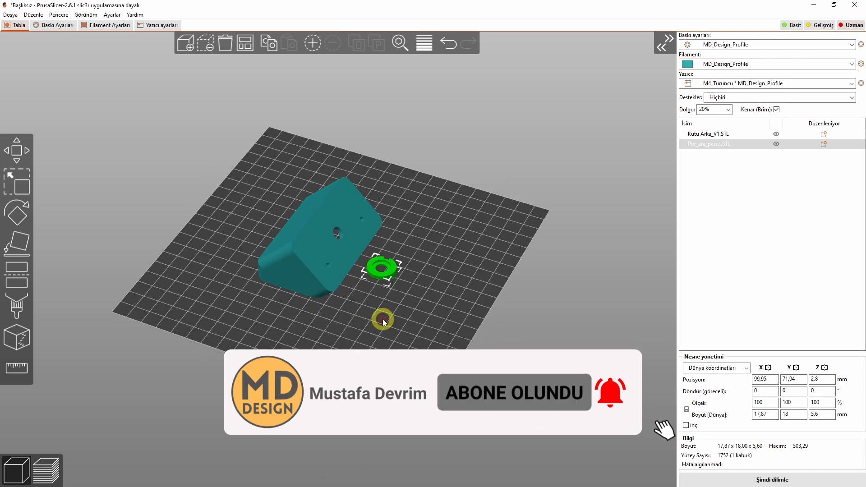
pyautogui.click(394, 337)
pyautogui.click(384, 269)
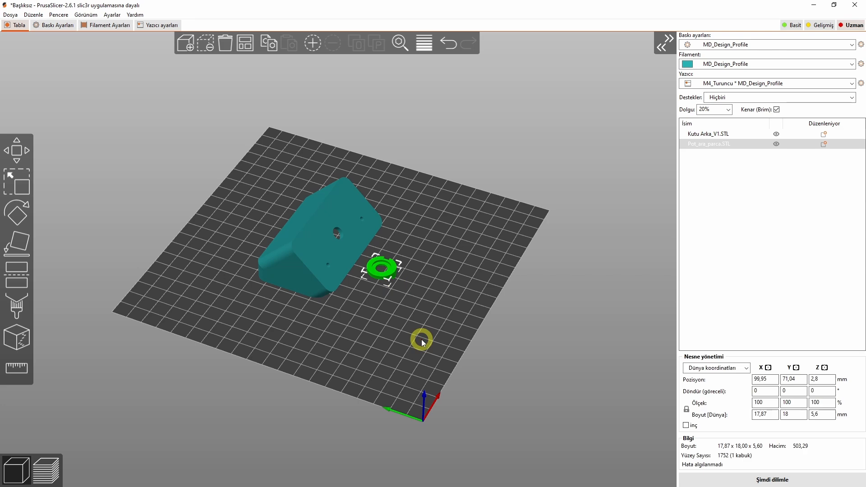
pyautogui.press('f')
pyautogui.click(381, 268)
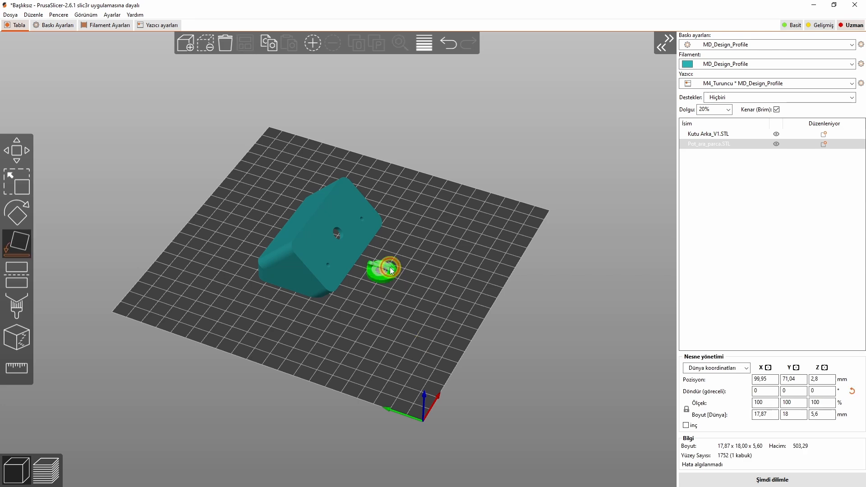
# Step: Slice the plate and show only the first layer at 0.20 mm in the preview
pyautogui.moveTo(390, 323); pyautogui.dragTo(377, 350)
pyautogui.click(748, 479)
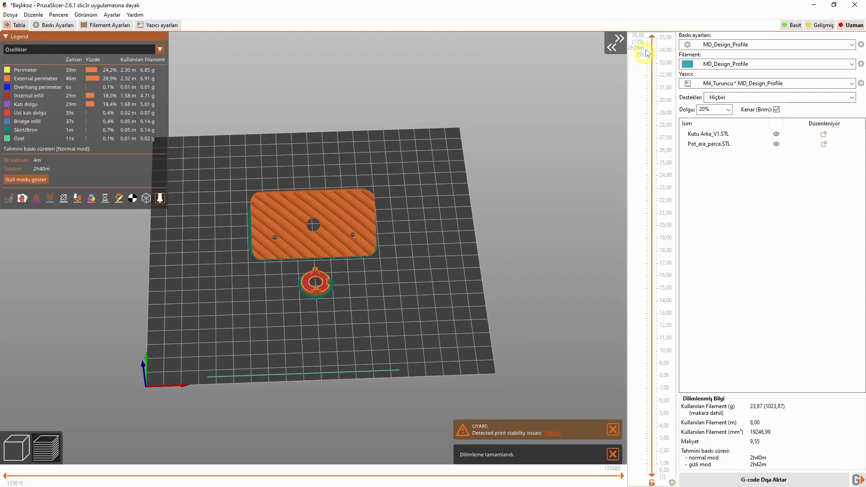
pyautogui.moveTo(658, 40); pyautogui.dragTo(650, 473)
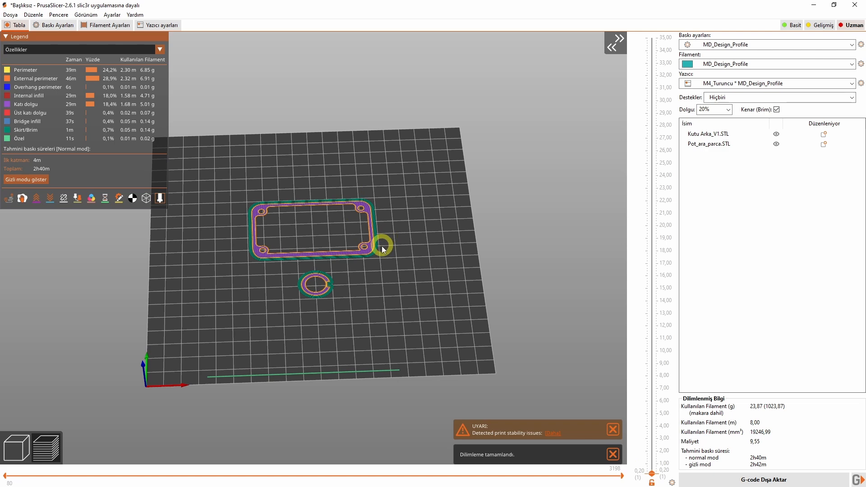
pyautogui.scroll(5, 382, 243)
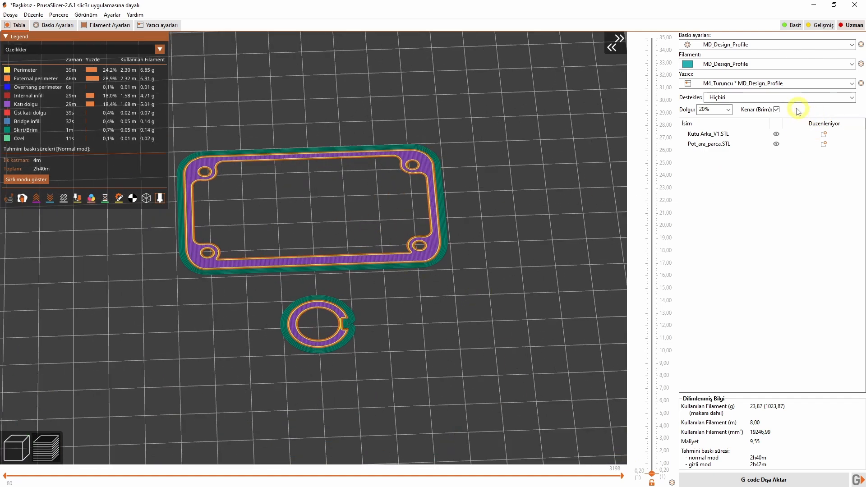
# Step: Turn off the brim and raise the layer preview to 1.60 mm and on to 13.80 mm
pyautogui.click(776, 109)
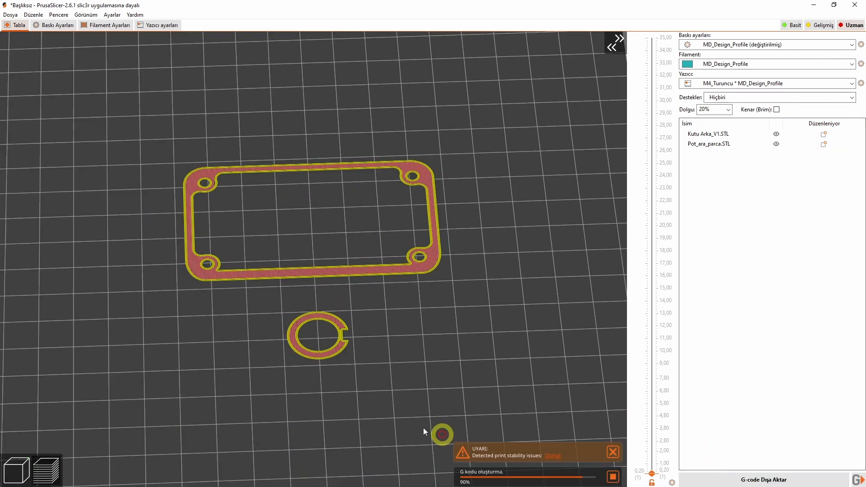
pyautogui.moveTo(585, 448); pyautogui.dragTo(658, 459)
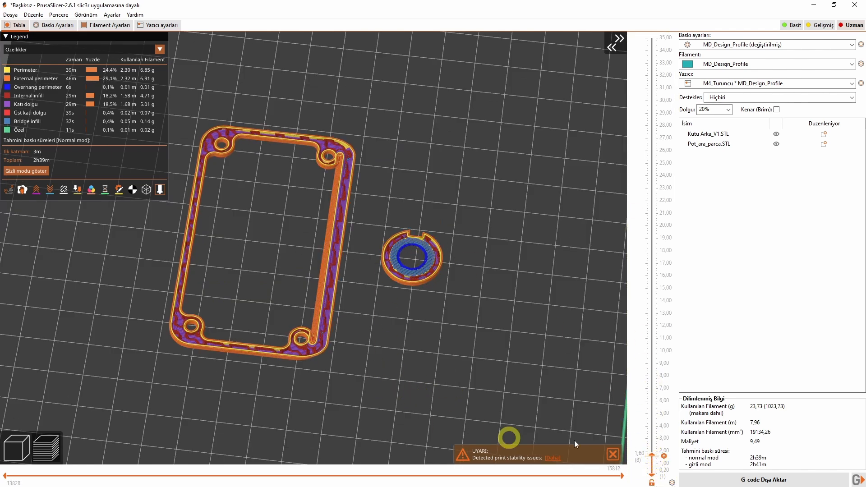
pyautogui.moveTo(651, 454); pyautogui.dragTo(642, 303)
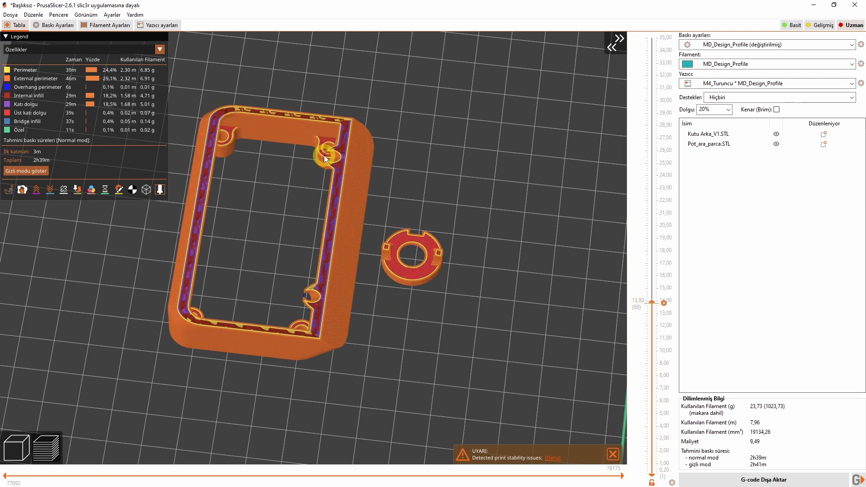
# Step: Examine the box's screw bosses, side openings and underside in the layer preview at 19.00, 21.80 and 22.00 mm
pyautogui.scroll(5, 325, 158)
pyautogui.scroll(3, 423, 228)
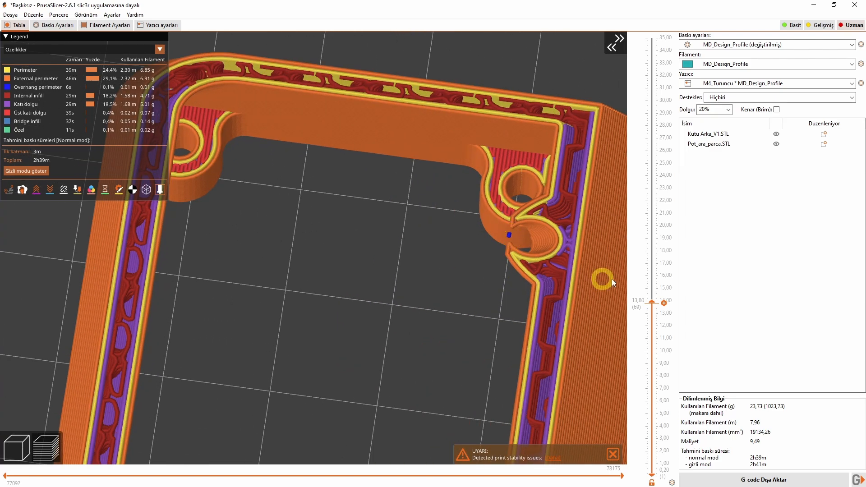
pyautogui.moveTo(651, 302); pyautogui.dragTo(651, 237)
pyautogui.scroll(-6, 570, 338)
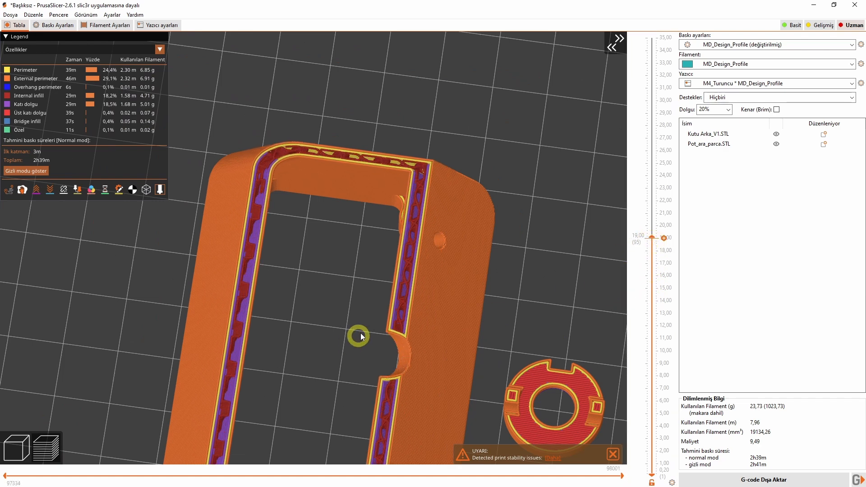
pyautogui.moveTo(425, 353); pyautogui.dragTo(444, 216)
pyautogui.moveTo(651, 238); pyautogui.dragTo(652, 202)
pyautogui.click(527, 217)
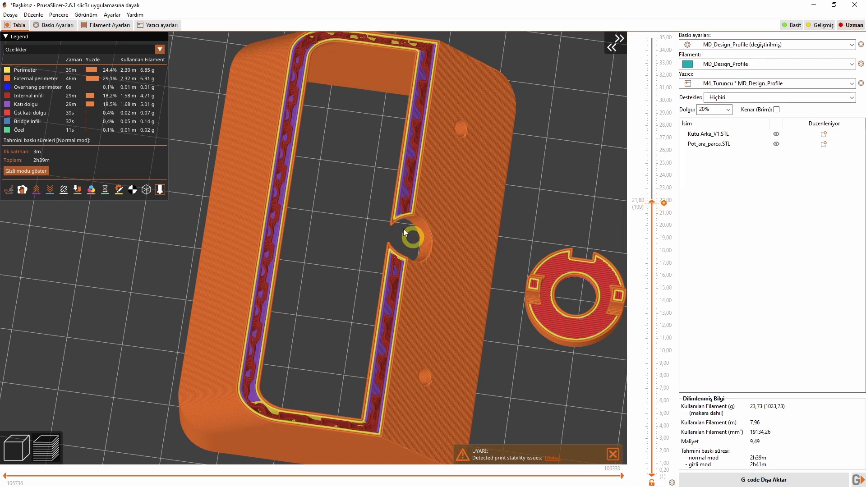
pyautogui.moveTo(651, 202); pyautogui.dragTo(651, 200)
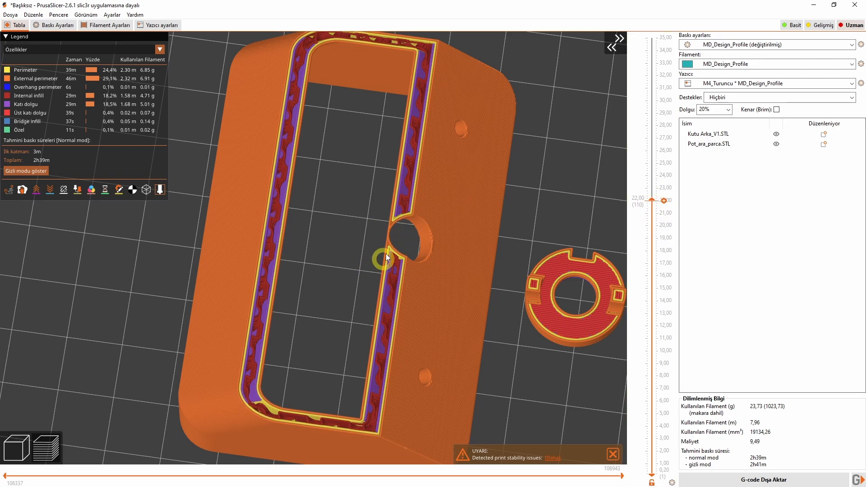
pyautogui.moveTo(525, 405); pyautogui.dragTo(416, 428)
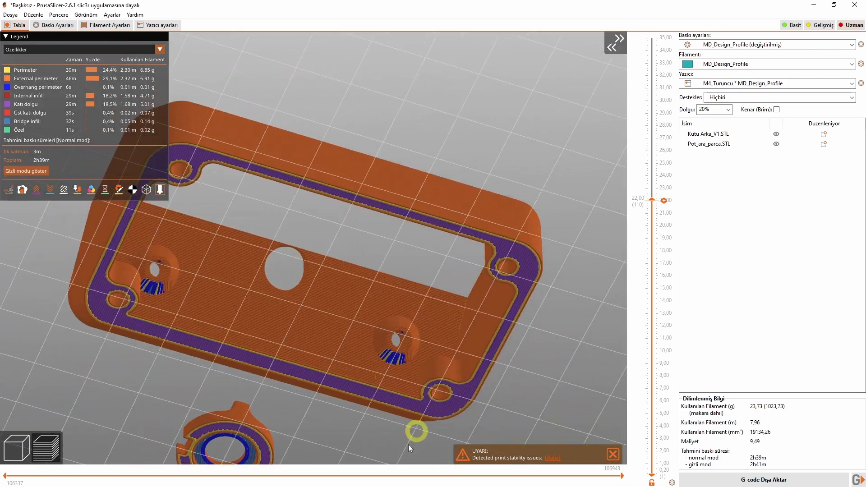
# Step: Return to the 3D editor view, start support painting on the box Kutu Arka_V1.STL and set the brush size to 0.5
pyautogui.click(21, 455)
pyautogui.scroll(-4, 423, 387)
pyautogui.moveTo(423, 388); pyautogui.dragTo(432, 387)
pyautogui.click(384, 344)
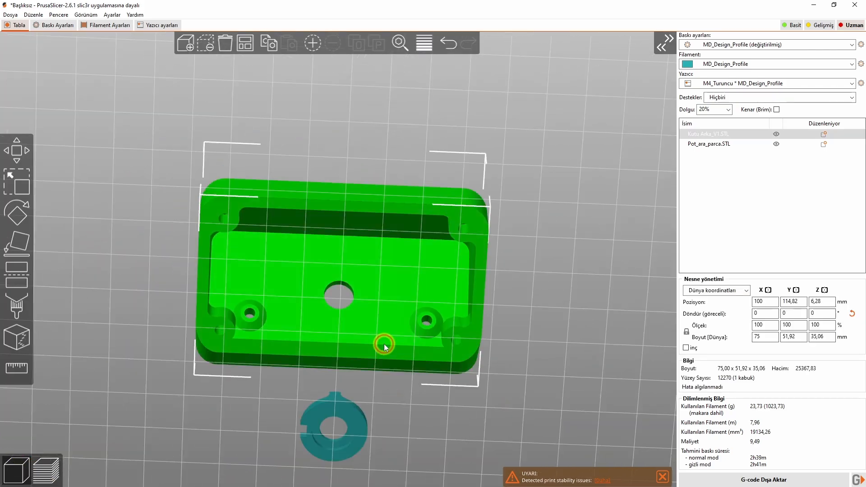
pyautogui.click(16, 307)
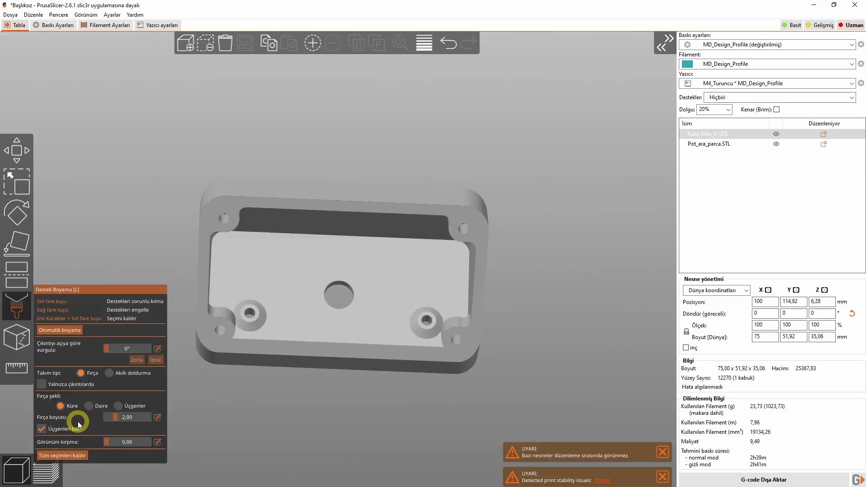
pyautogui.click(158, 418)
pyautogui.write('0,5')
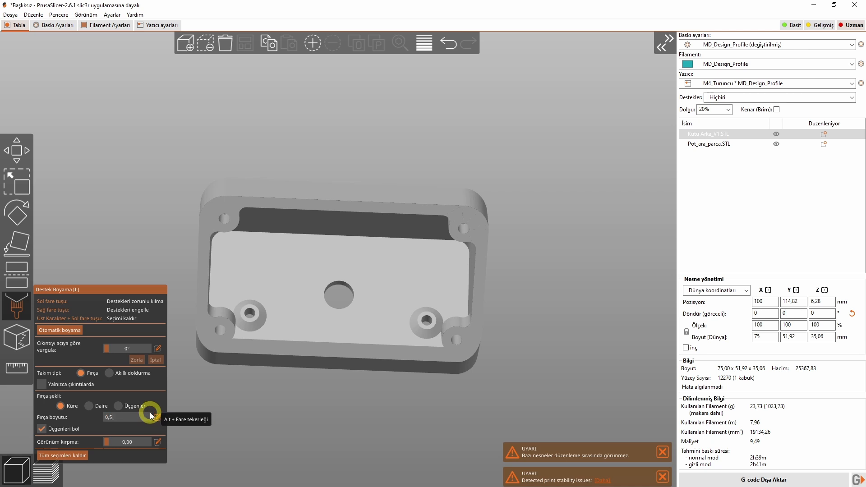
pyautogui.press('Return')
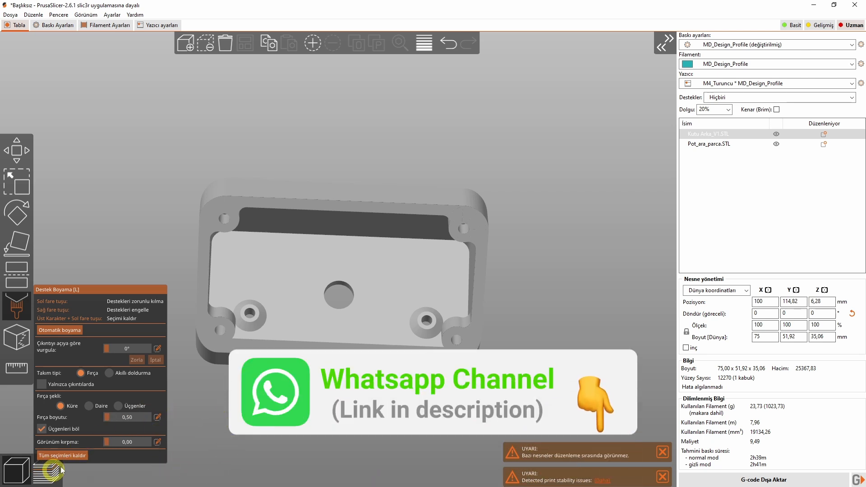
# Step: Paint a short support enforcer stroke below each of the two small screw holes inside the box and finish support painting
pyautogui.scroll(6, 338, 289)
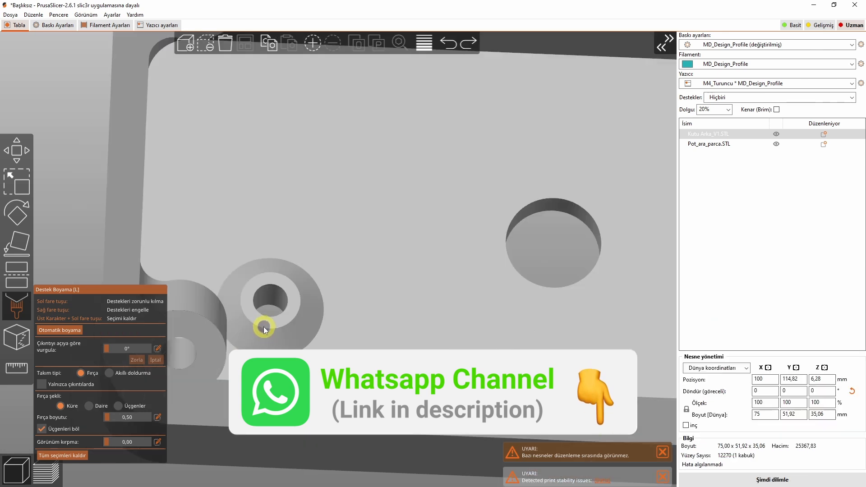
pyautogui.moveTo(262, 324)
pyautogui.mouseDown()
pyautogui.moveTo(273, 323)
pyautogui.moveTo(273, 346)
pyautogui.mouseUp()
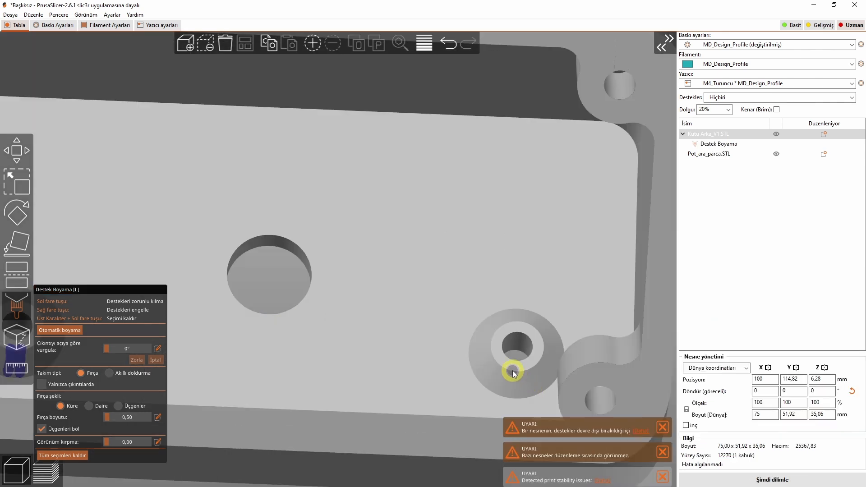
pyautogui.moveTo(513, 373)
pyautogui.mouseDown()
pyautogui.moveTo(507, 397)
pyautogui.moveTo(519, 369)
pyautogui.moveTo(519, 399)
pyautogui.mouseUp()
pyautogui.scroll(-5, 269, 359)
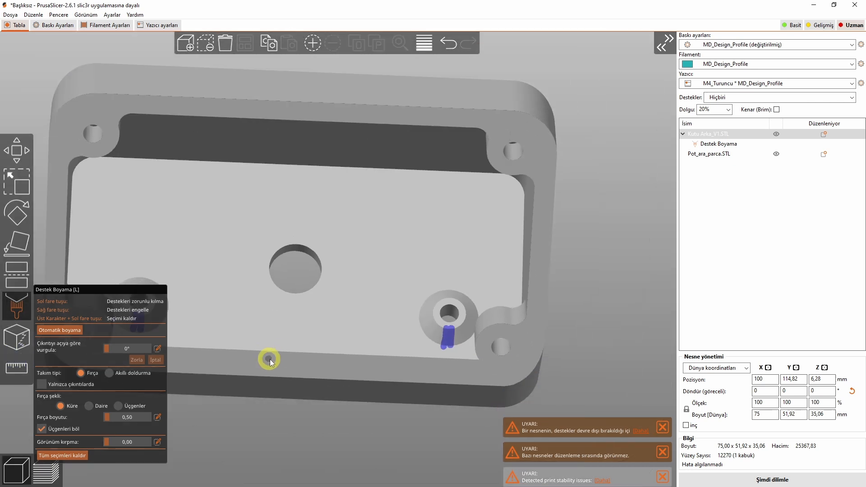
pyautogui.click(18, 308)
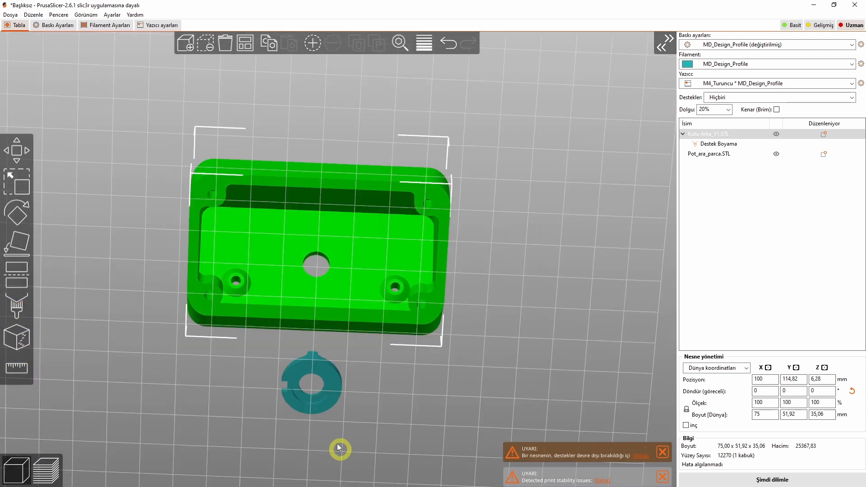
# Step: Paint six short support enforcer strokes around the central hole of the ring Pot_ara_parca.STL and finish support painting
pyautogui.click(328, 402)
pyautogui.click(20, 318)
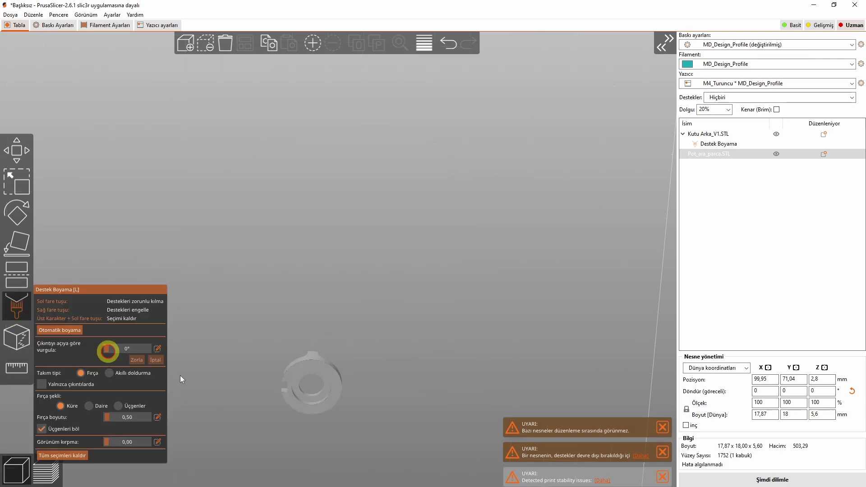
pyautogui.moveTo(362, 445); pyautogui.dragTo(353, 435)
pyautogui.scroll(10, 353, 435)
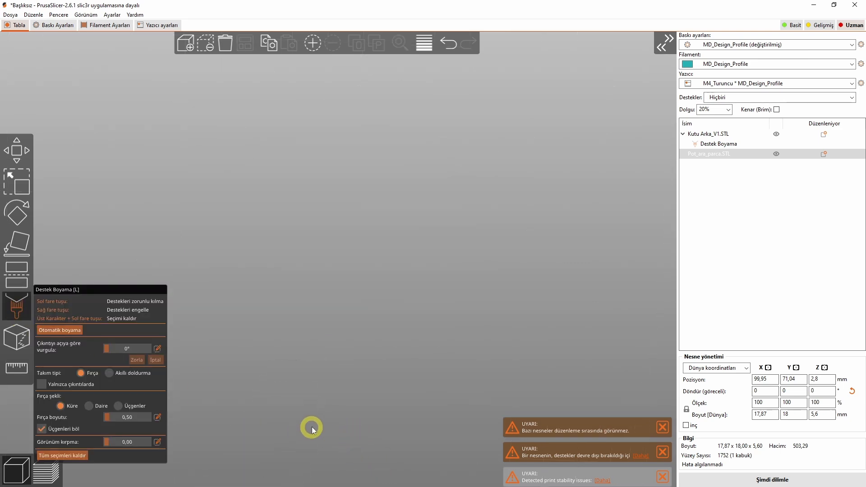
pyautogui.moveTo(305, 428); pyautogui.dragTo(435, 294, button='middle')
pyautogui.moveTo(434, 294); pyautogui.dragTo(446, 301)
pyautogui.moveTo(496, 301)
pyautogui.mouseDown()
pyautogui.moveTo(508, 297)
pyautogui.moveTo(527, 260)
pyautogui.mouseUp()
pyautogui.moveTo(531, 224)
pyautogui.mouseDown()
pyautogui.moveTo(507, 210)
pyautogui.moveTo(445, 206)
pyautogui.mouseUp()
pyautogui.moveTo(418, 245); pyautogui.dragTo(417, 262)
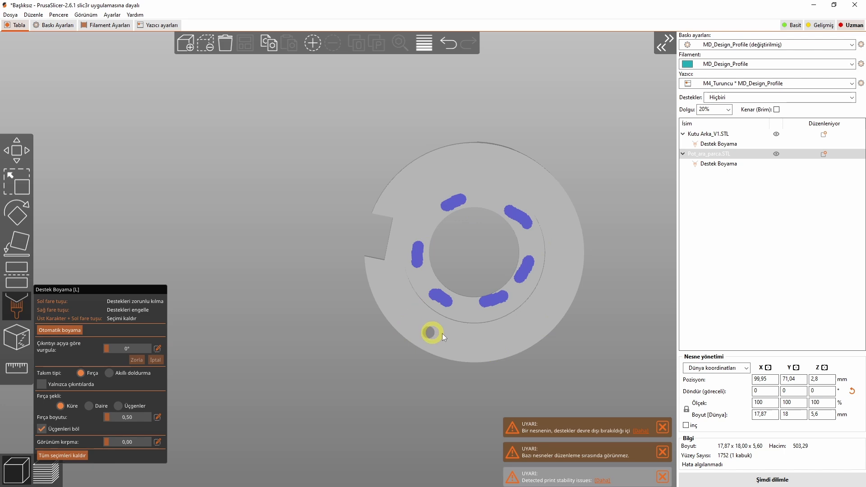
pyautogui.click(16, 307)
# Step: Set supports to "Yalnızca destek uygulayıcıları için" and slice the plate
pyautogui.click(772, 479)
pyautogui.click(766, 97)
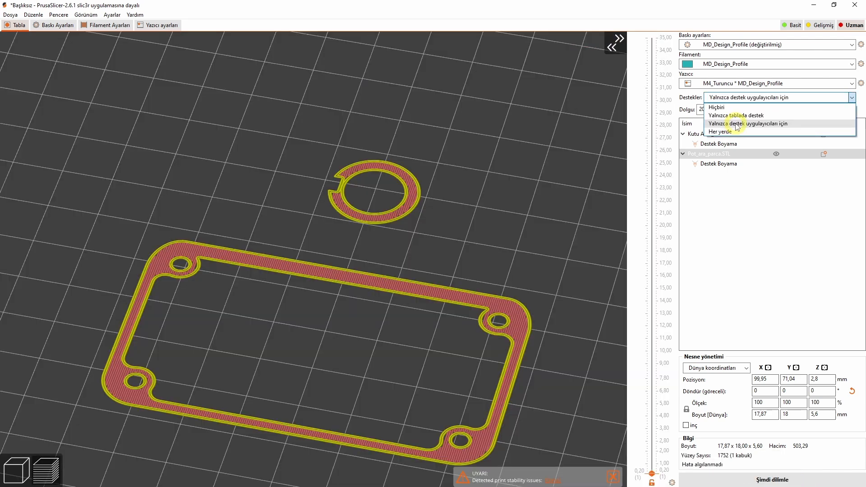
pyautogui.click(736, 124)
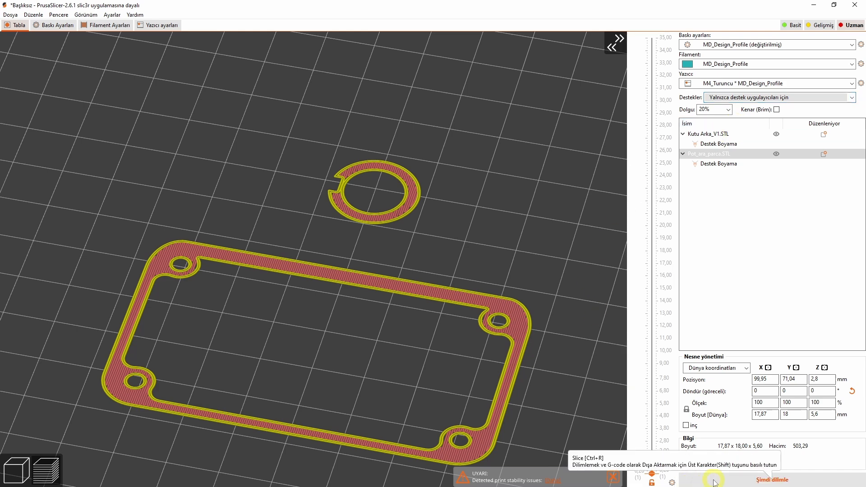
# Step: Examine the painted supports of both parts in the layer preview at 1.20, 1.60, 11.00 and 14.20 mm
pyautogui.moveTo(651, 471)
pyautogui.mouseDown()
pyautogui.moveTo(655, 410)
pyautogui.moveTo(654, 463)
pyautogui.mouseUp()
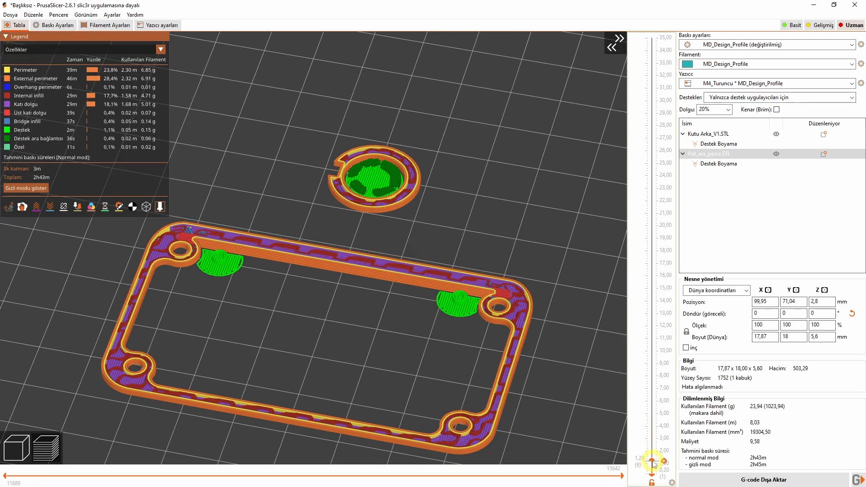
pyautogui.scroll(2, 365, 200)
pyautogui.scroll(2, 652, 458)
pyautogui.scroll(-1, 652, 459)
pyautogui.scroll(1, 652, 459)
pyautogui.scroll(-1, 489, 259)
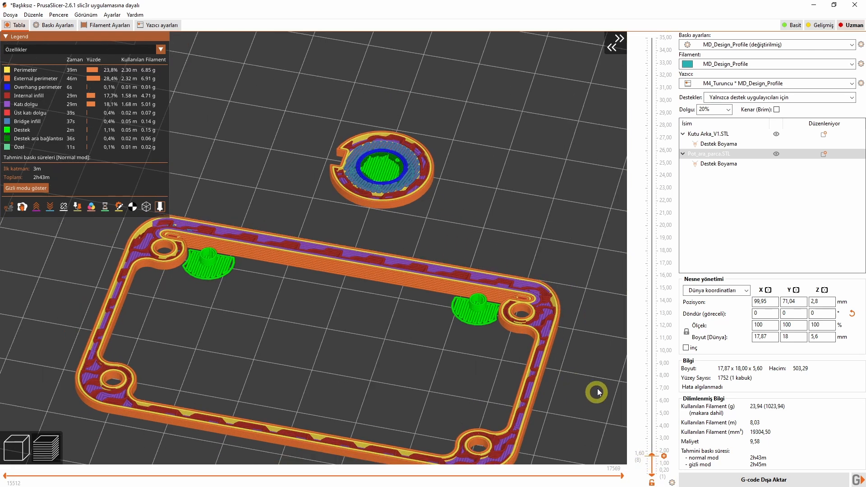
pyautogui.moveTo(596, 392); pyautogui.dragTo(597, 265, button='middle')
pyautogui.moveTo(652, 456); pyautogui.dragTo(639, 324)
pyautogui.scroll(-6, 639, 328)
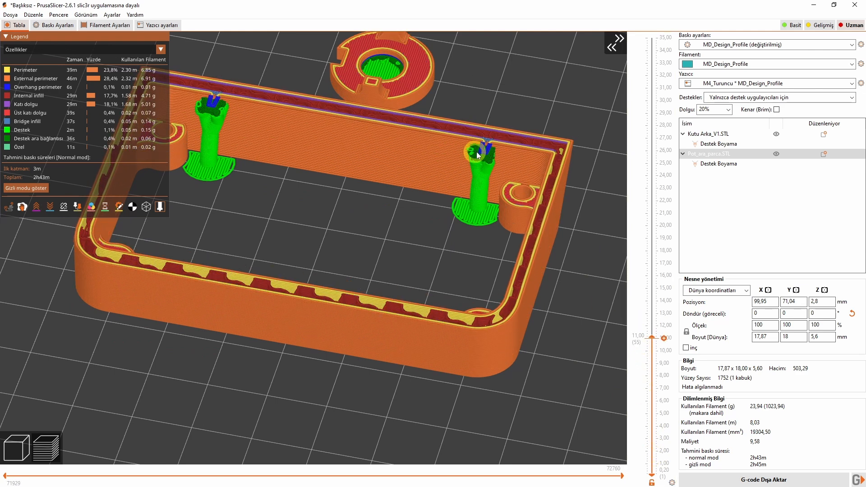
pyautogui.scroll(16, 651, 330)
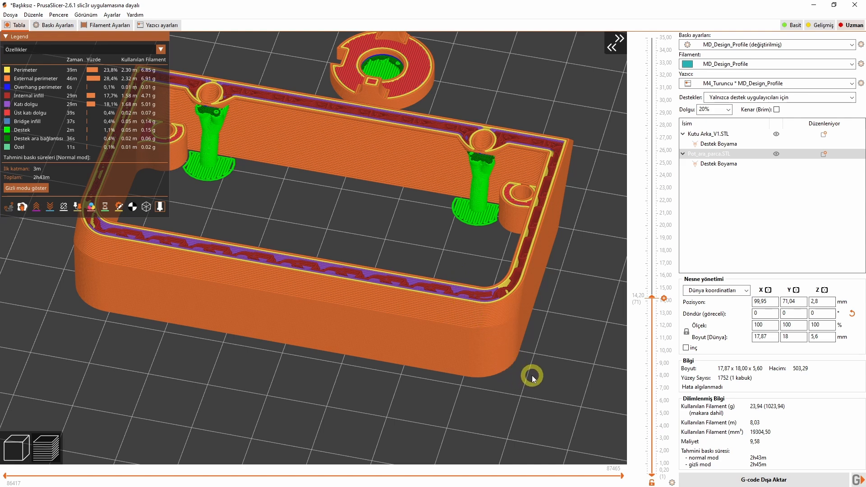
# Step: Raise the layer preview to the top layer to view the whole print, and return to the 3D editor view
pyautogui.moveTo(651, 295); pyautogui.dragTo(640, 39)
pyautogui.scroll(-7, 406, 409)
pyautogui.moveTo(406, 410); pyautogui.dragTo(355, 407)
pyautogui.scroll(-2, 355, 406)
pyautogui.click(14, 445)
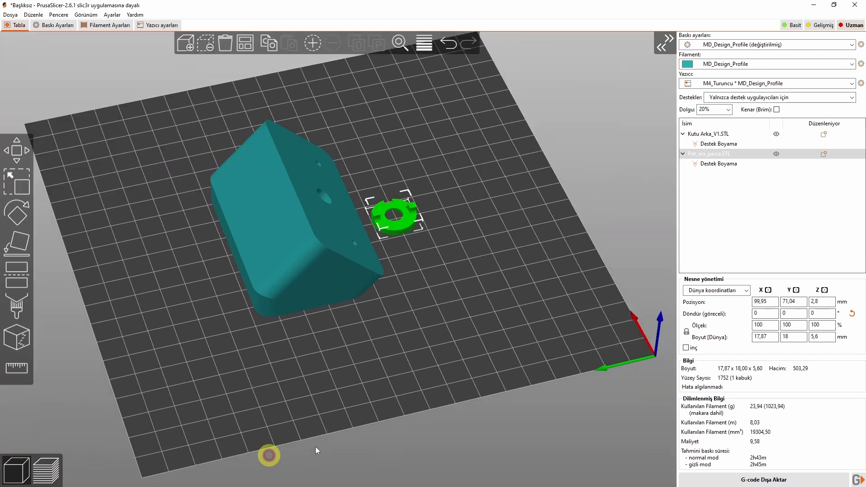
# Step: Add custom G-code at the 0.40 mm layer in the preview, entering "M221 S94 ; Akis ayari"
pyautogui.scroll(-3, 513, 366)
pyautogui.press('Tab')
pyautogui.moveTo(652, 40); pyautogui.dragTo(656, 477)
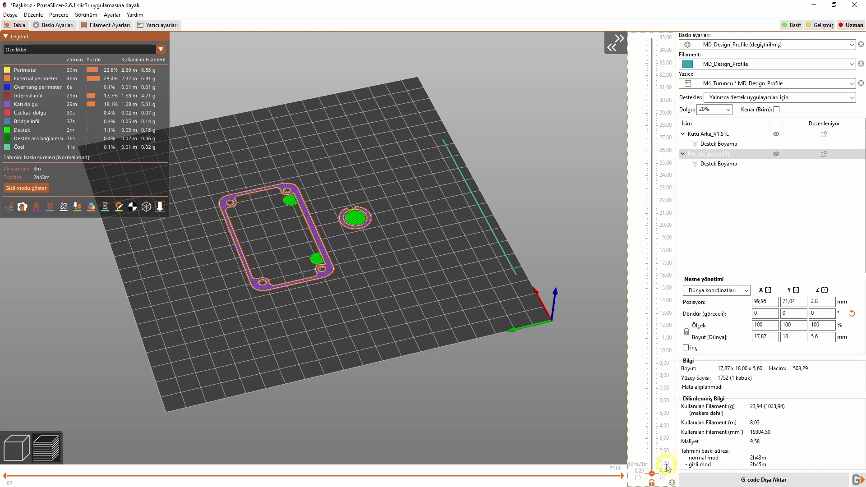
pyautogui.click(667, 467)
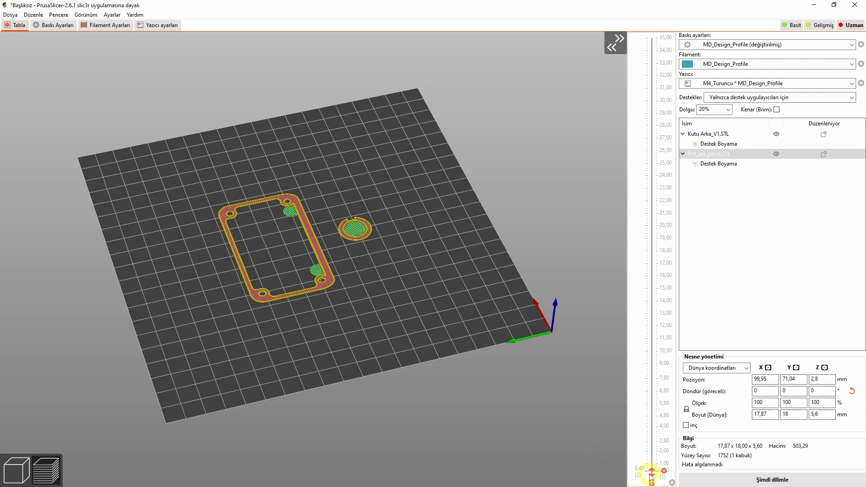
pyautogui.rightClick(664, 472)
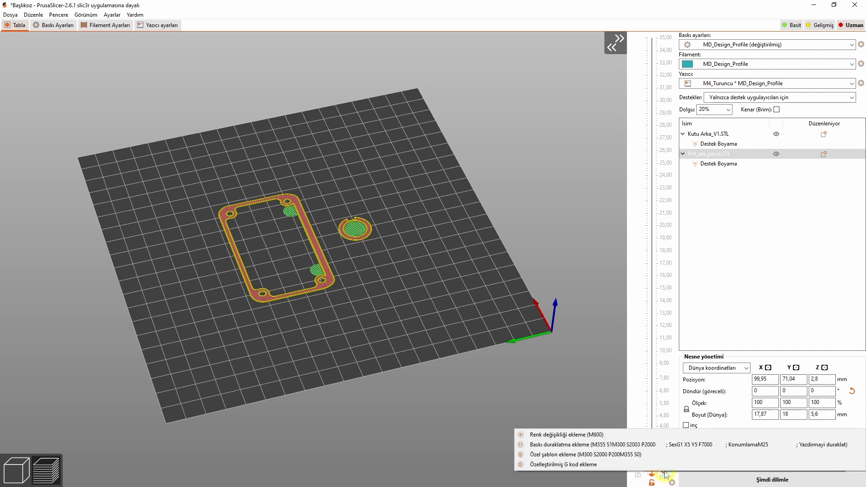
pyautogui.click(616, 464)
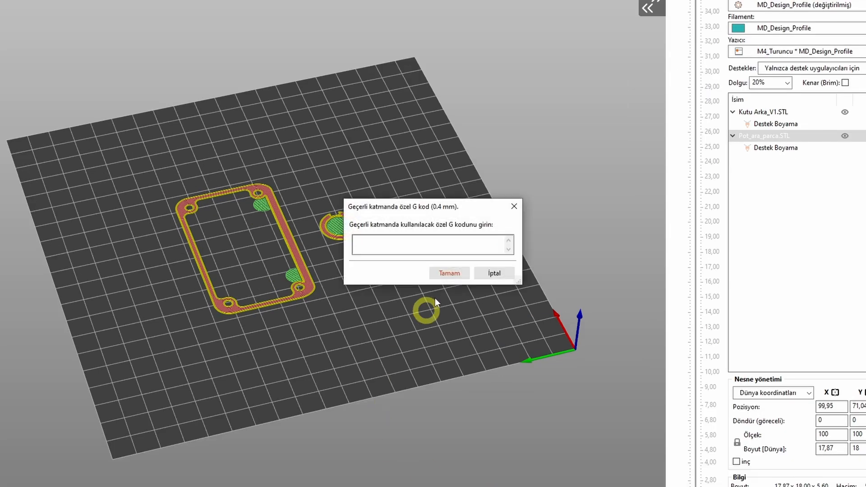
pyautogui.click(445, 275)
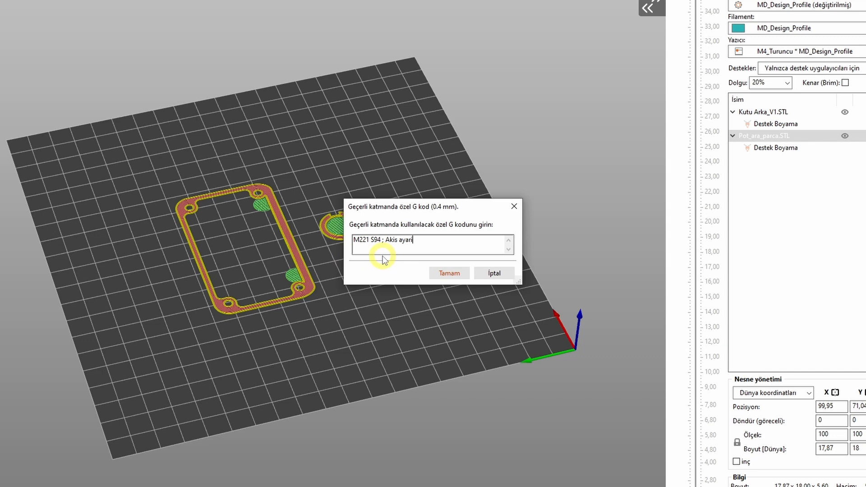
# Step: Insert the line "M300 S100 P500" above the M221 line, accept the custom G-code and slice the plate
pyautogui.click(354, 240)
pyautogui.press('Return')
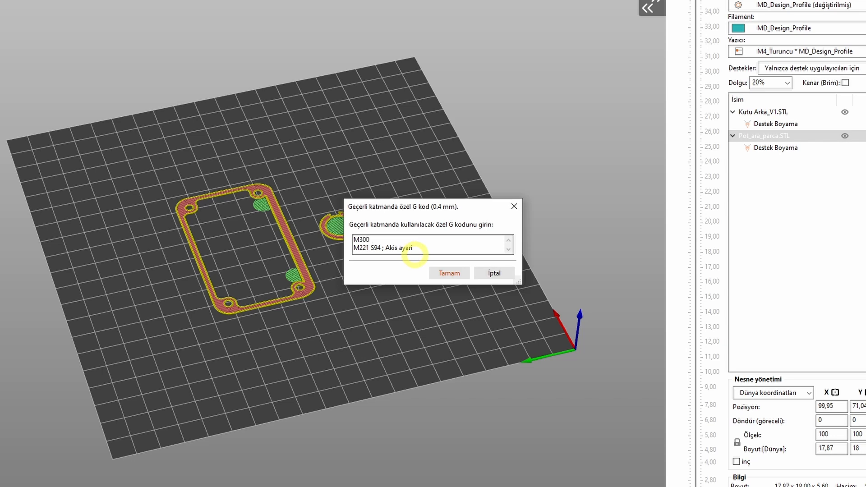
pyautogui.write('M300 S100 P500')
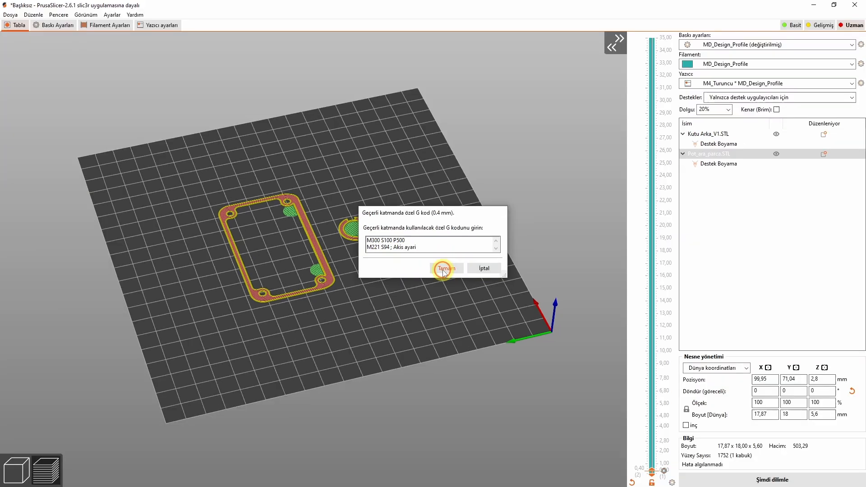
pyautogui.click(449, 273)
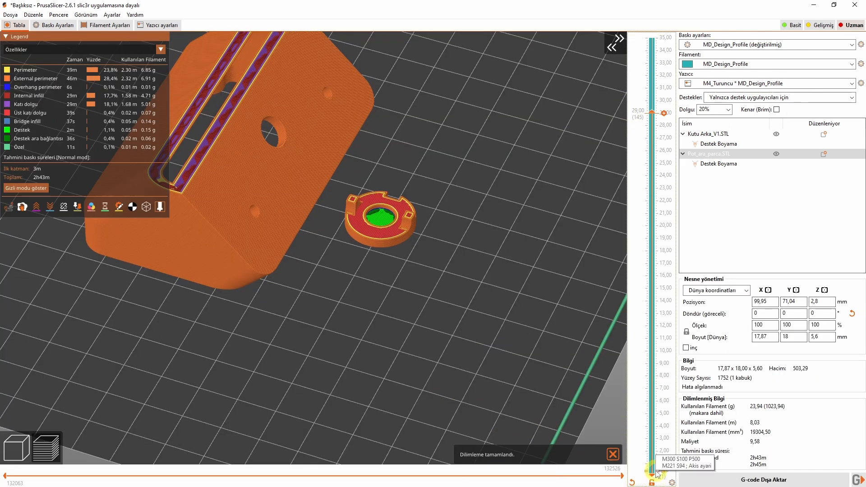
# Step: Inspect the inserted G-code lines at the 0.40 mm layer and advance the toolpath preview to line 3283
pyautogui.click(654, 470)
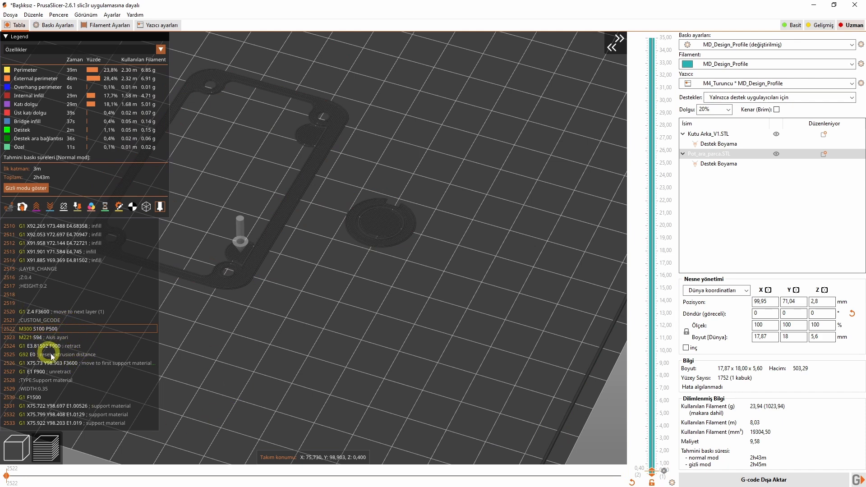
pyautogui.click(216, 476)
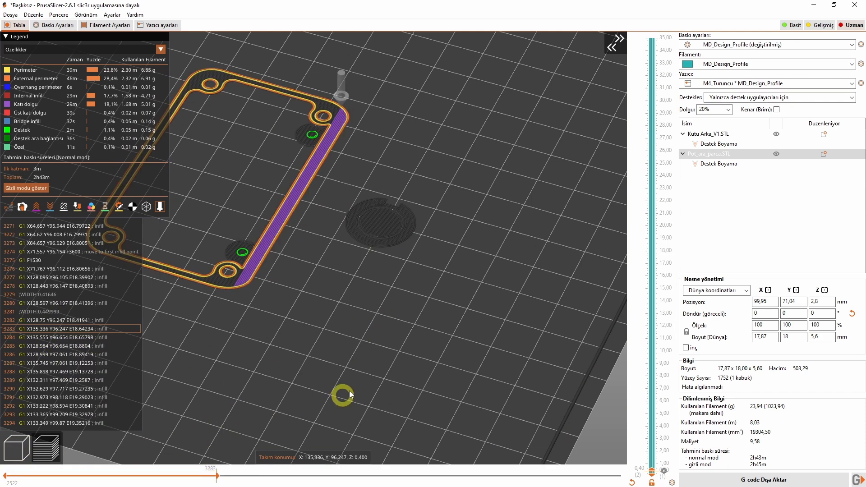
pyautogui.moveTo(376, 350); pyautogui.dragTo(441, 392, button='middle')
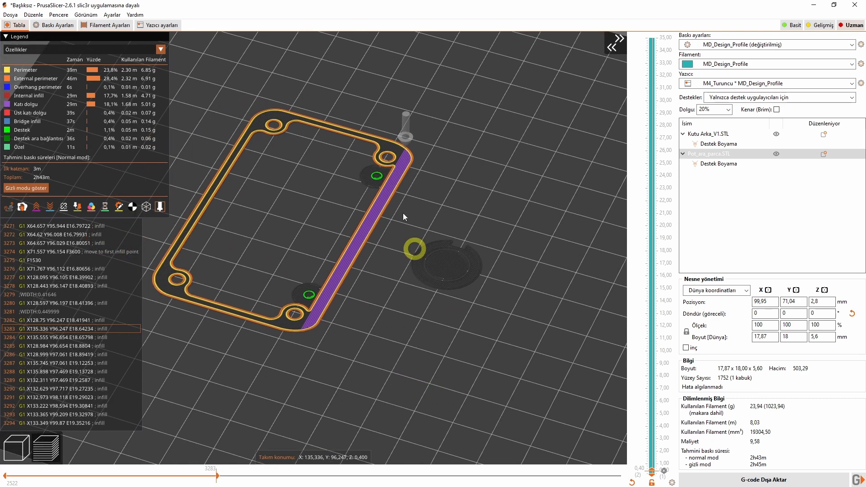
# Step: Enable automatic cooling in the filament's cooling settings and reslice the plate
pyautogui.click(107, 26)
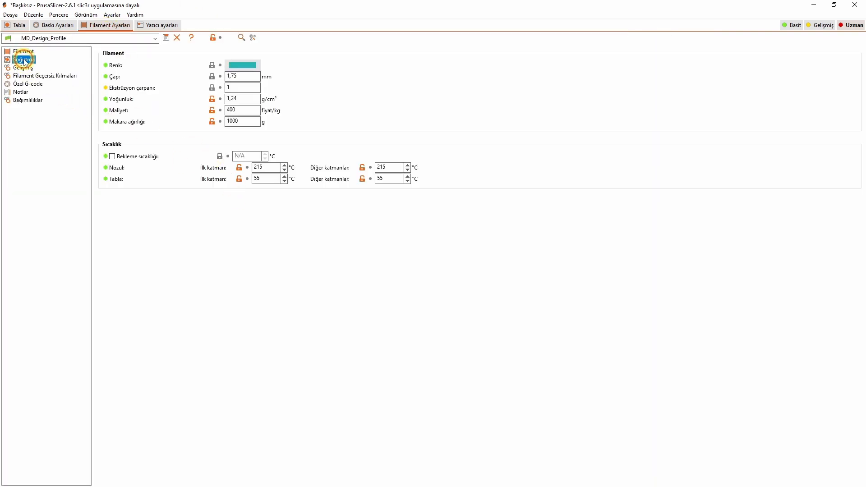
pyautogui.click(228, 77)
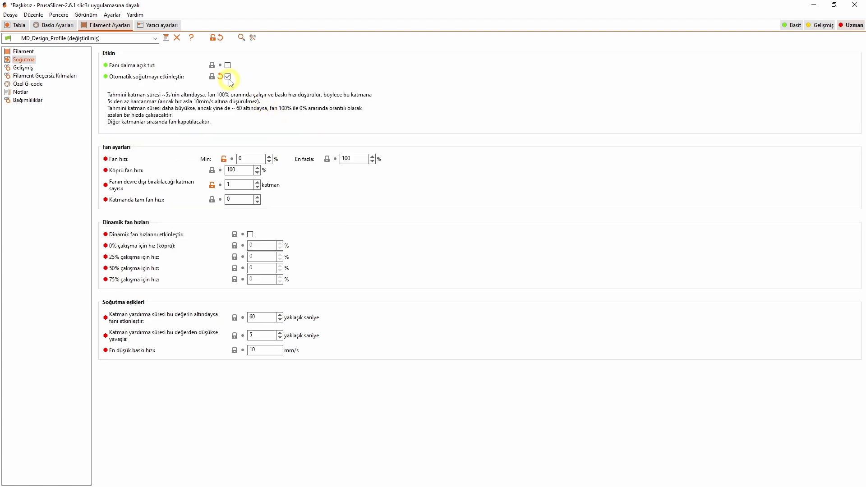
pyautogui.click(19, 26)
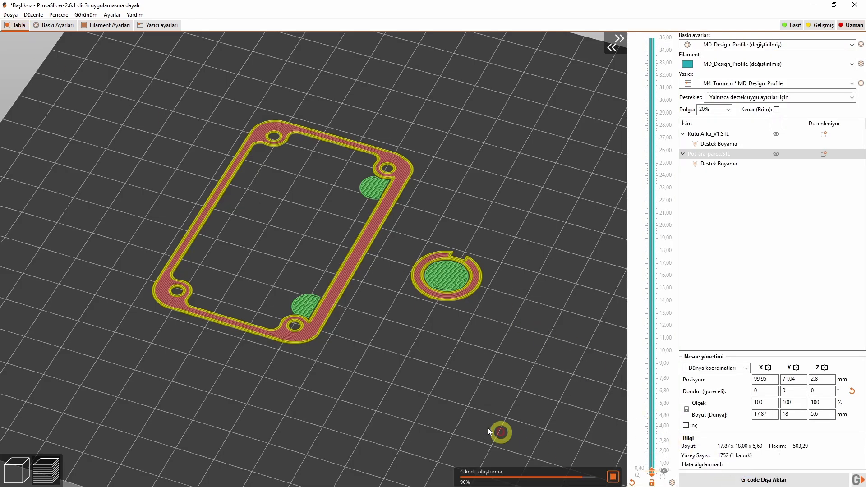
# Step: Colour the toolpath preview by fan speed and inspect the layers up to 6.80 mm
pyautogui.click(86, 48)
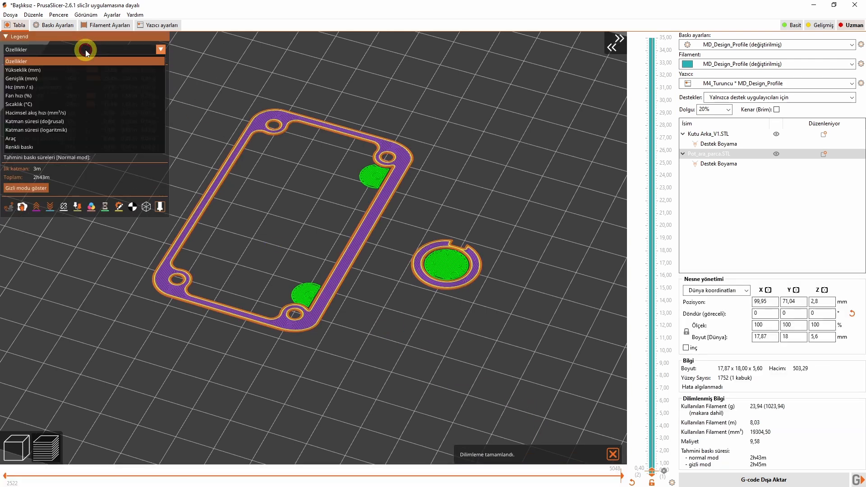
pyautogui.click(78, 94)
pyautogui.scroll(1, 652, 470)
pyautogui.moveTo(652, 470); pyautogui.dragTo(649, 391)
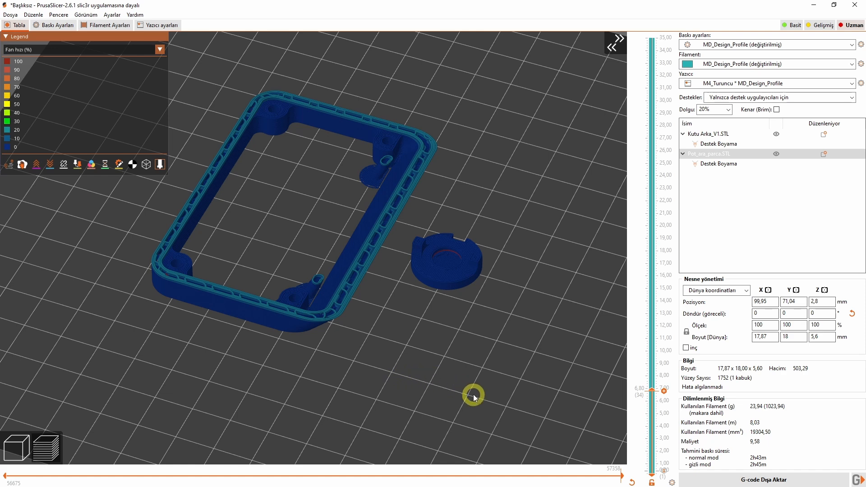
# Step: Set the filament's fan to stay always on with a minimum fan speed of 60%, and reslice the plate
pyautogui.click(110, 26)
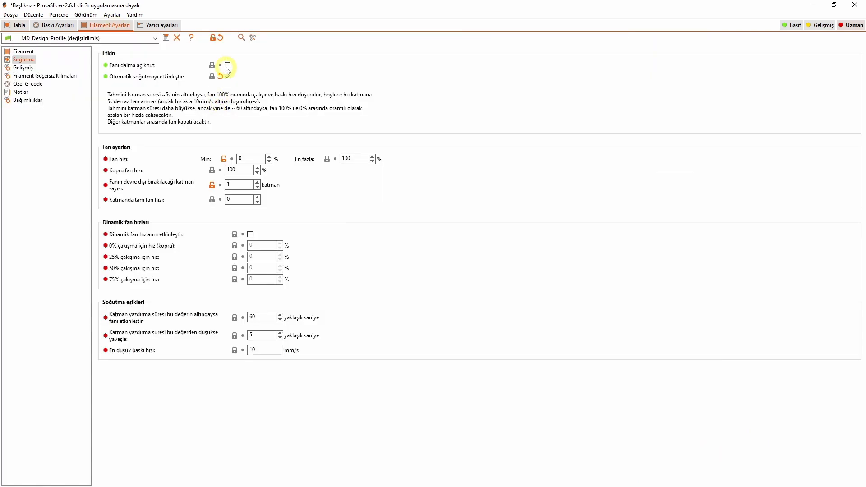
pyautogui.click(228, 66)
pyautogui.moveTo(249, 158); pyautogui.dragTo(228, 159)
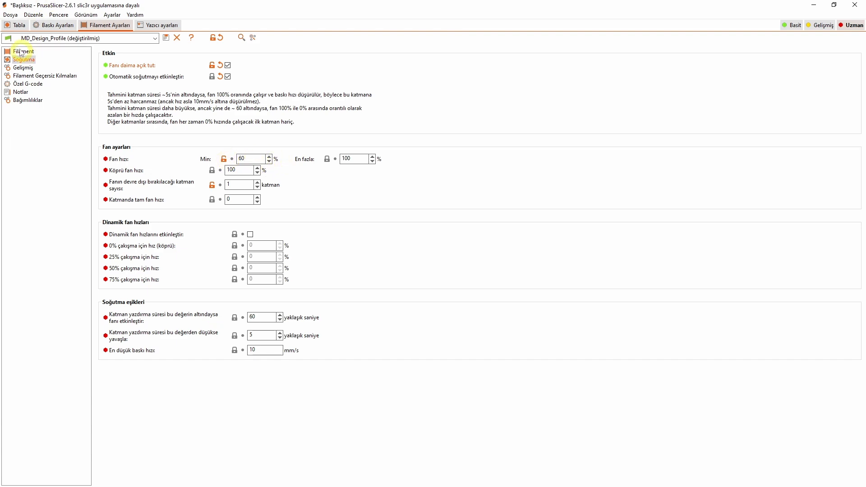
pyautogui.click(18, 26)
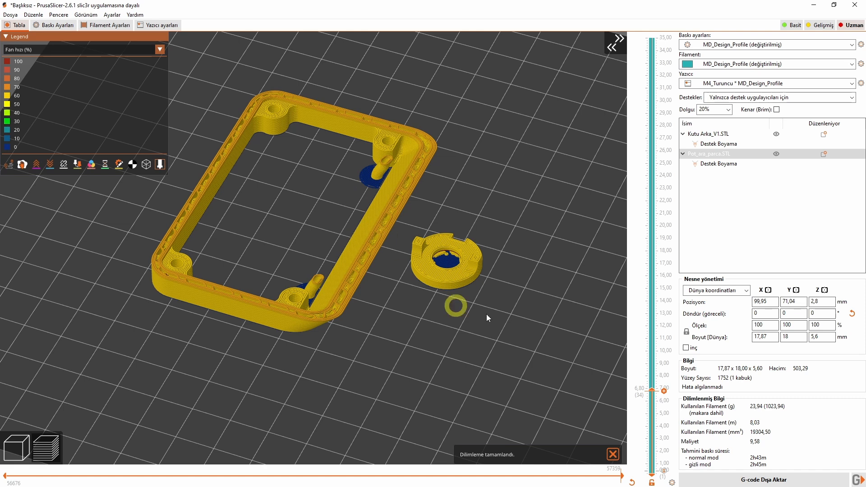
# Step: Inspect the fan speeds in the preview at the 11.00 mm layer and at the 28.80 mm layer
pyautogui.moveTo(653, 394); pyautogui.dragTo(639, 338)
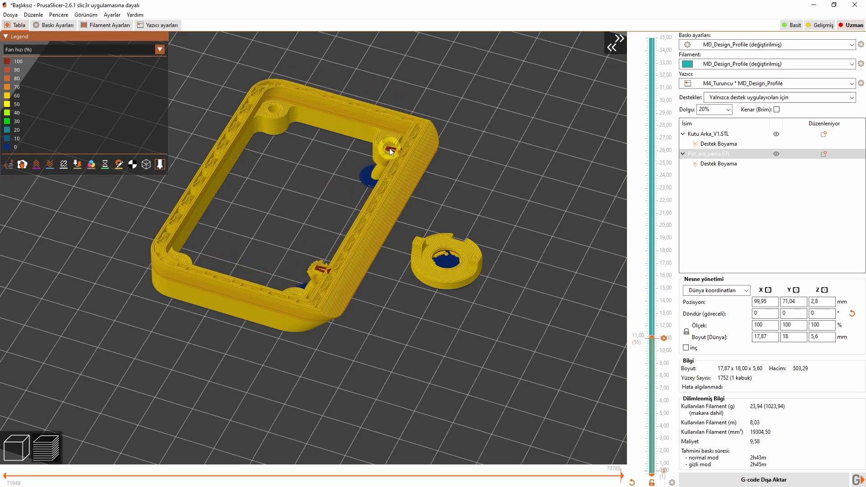
pyautogui.scroll(3, 390, 152)
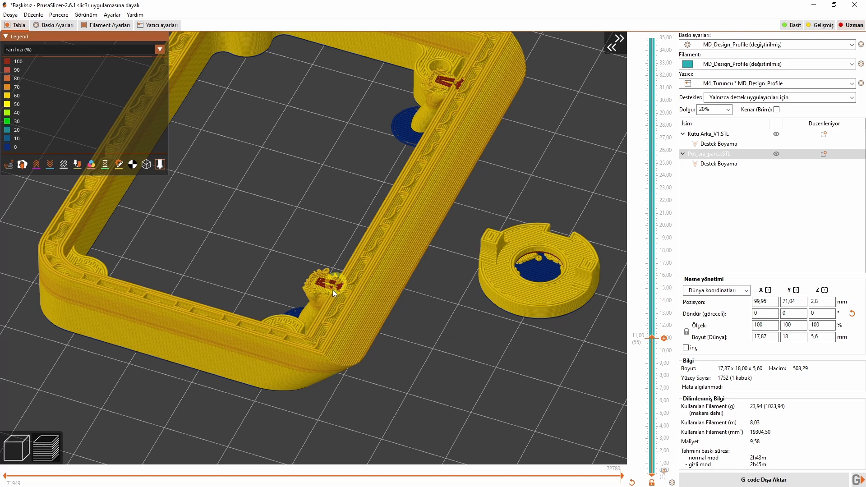
pyautogui.scroll(-3, 338, 293)
pyautogui.moveTo(644, 337); pyautogui.dragTo(651, 116)
pyautogui.moveTo(538, 190); pyautogui.dragTo(534, 263, button='right')
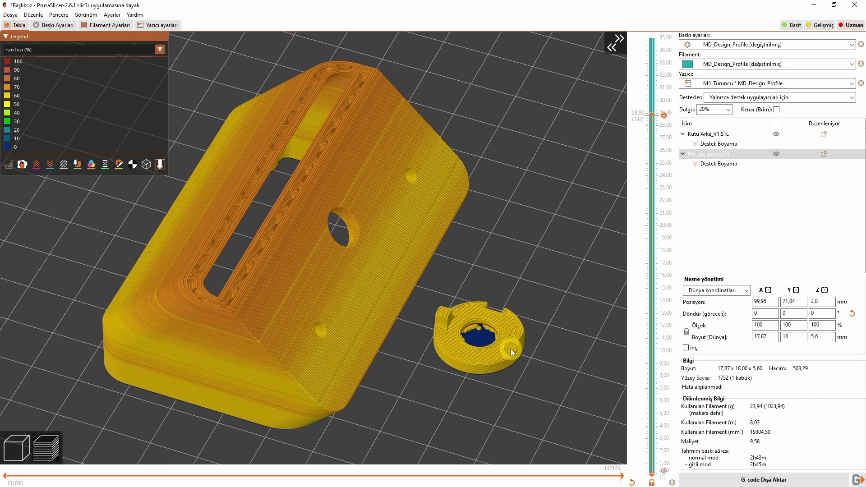
# Step: Choose the M4_Turuncu printer, then upload the G-code to it as spindle_hiz_P1_SYH.gcode and start the print
pyautogui.click(739, 84)
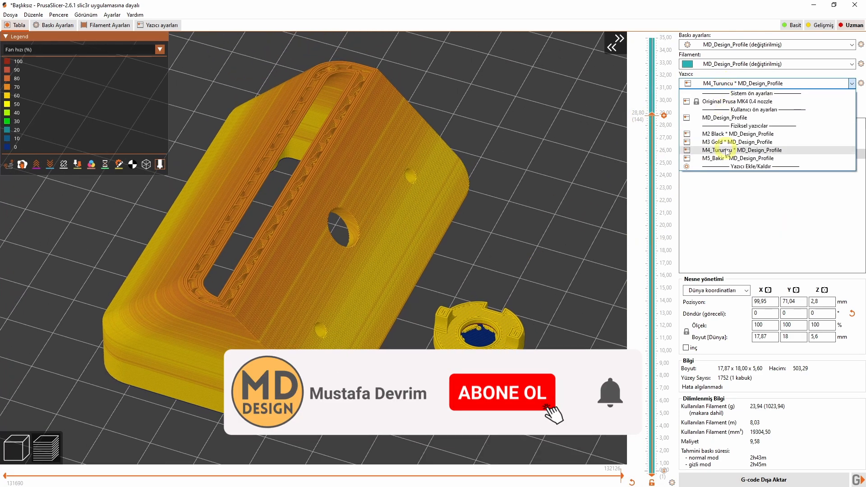
pyautogui.click(724, 150)
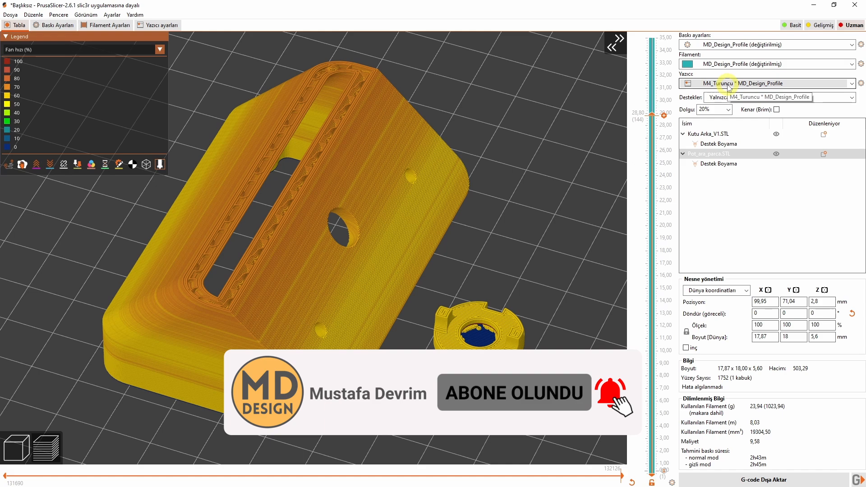
pyautogui.click(856, 479)
pyautogui.write('spindle_hiz_P1_SYH')
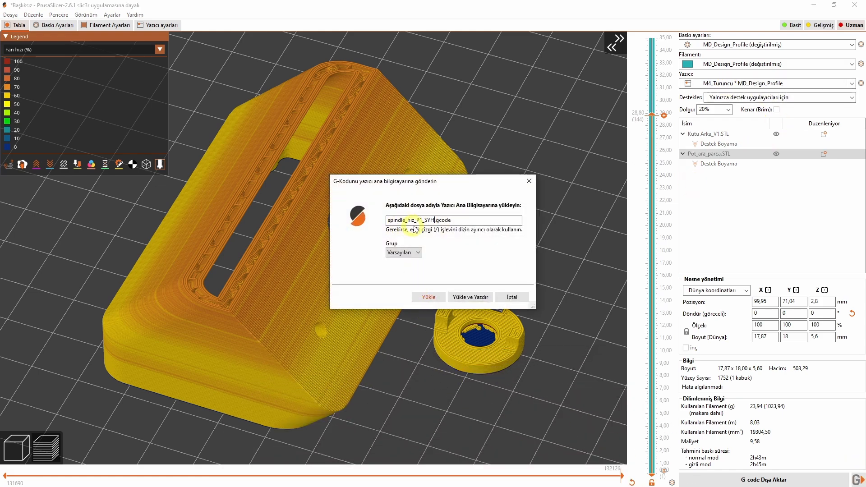
pyautogui.click(470, 299)
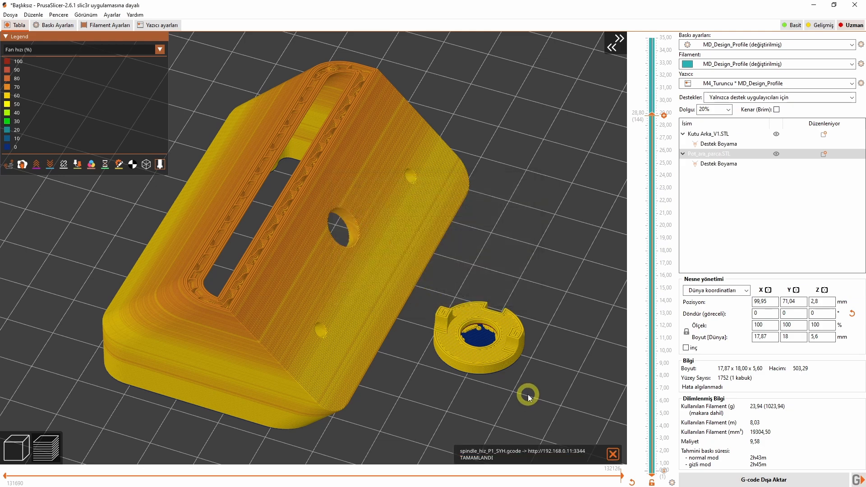
# Step: Return to the 3D editor view and delete the rear box and the potentiometer ring from the plate
pyautogui.click(13, 455)
pyautogui.click(399, 324)
pyautogui.press('Delete')
pyautogui.click(474, 351)
pyautogui.press('Delete')
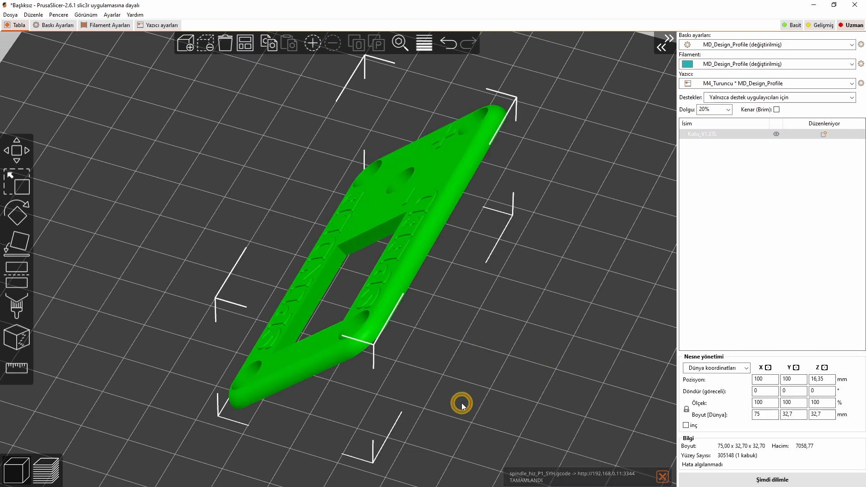
# Step: Place the Kutu_V1.STL faceplate flat on the bed on its back face, with the lettering facing up
pyautogui.moveTo(461, 402)
pyautogui.mouseDown()
pyautogui.moveTo(445, 391)
pyautogui.moveTo(456, 388)
pyautogui.mouseUp()
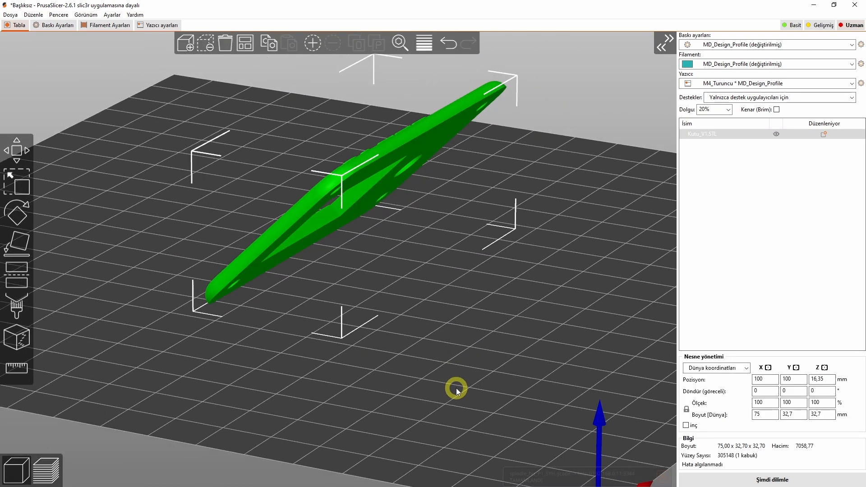
pyautogui.press('f')
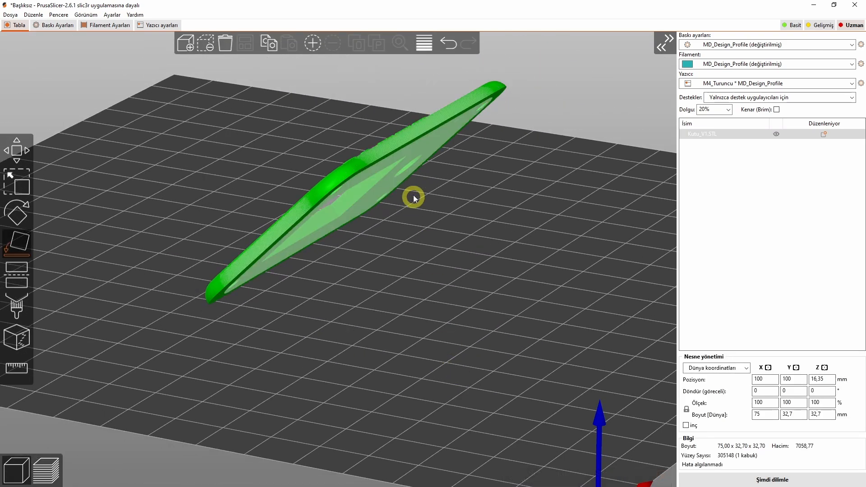
pyautogui.click(413, 153)
pyautogui.click(483, 350)
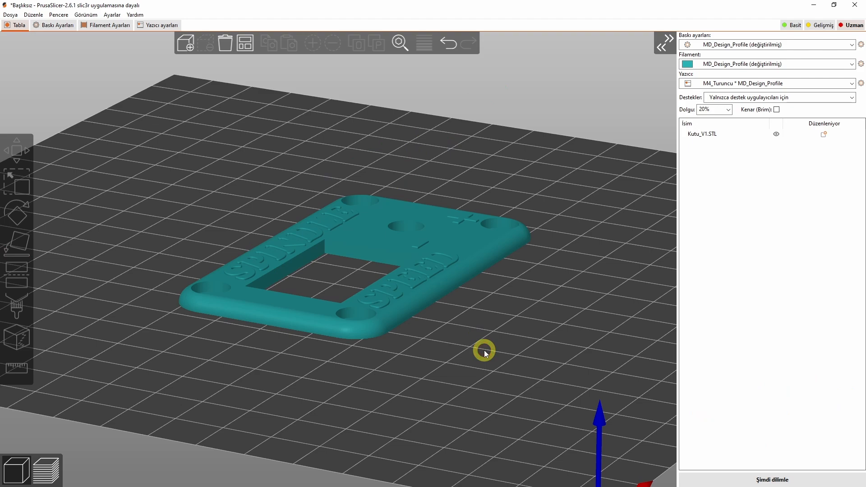
# Step: Add a height range modifier to the faceplate and check its 0.00-2.00 mm range on the model
pyautogui.moveTo(520, 332); pyautogui.dragTo(405, 406)
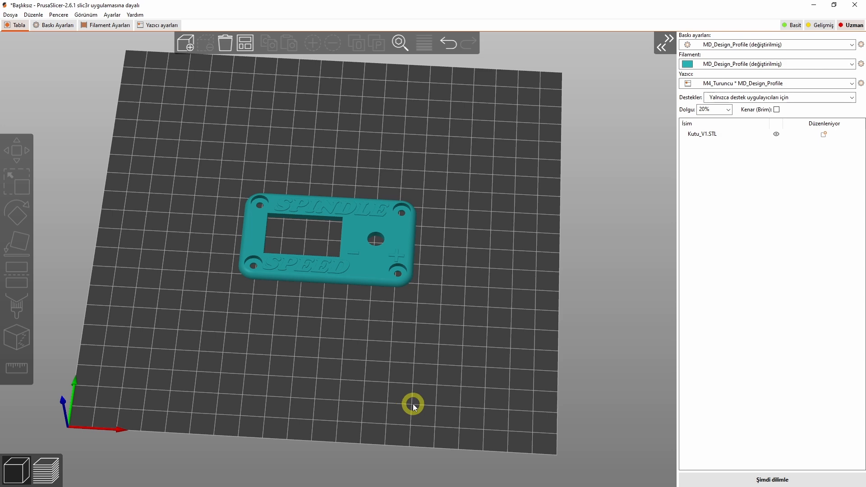
pyautogui.rightClick(381, 269)
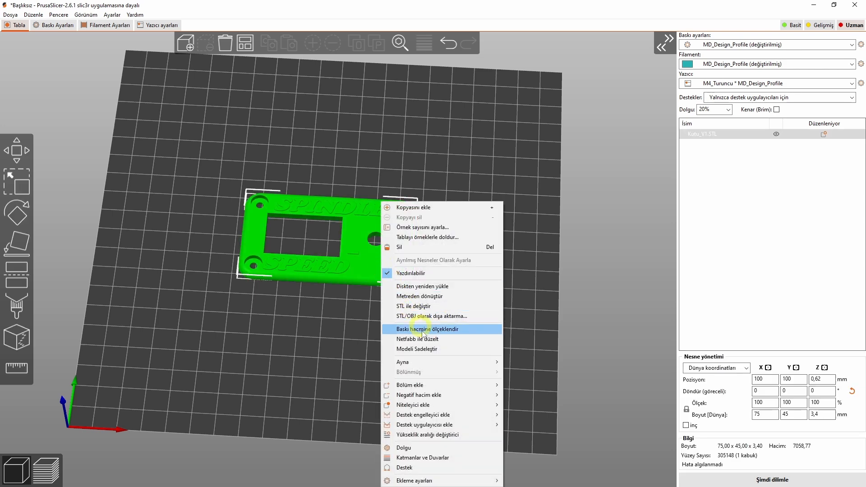
pyautogui.click(440, 435)
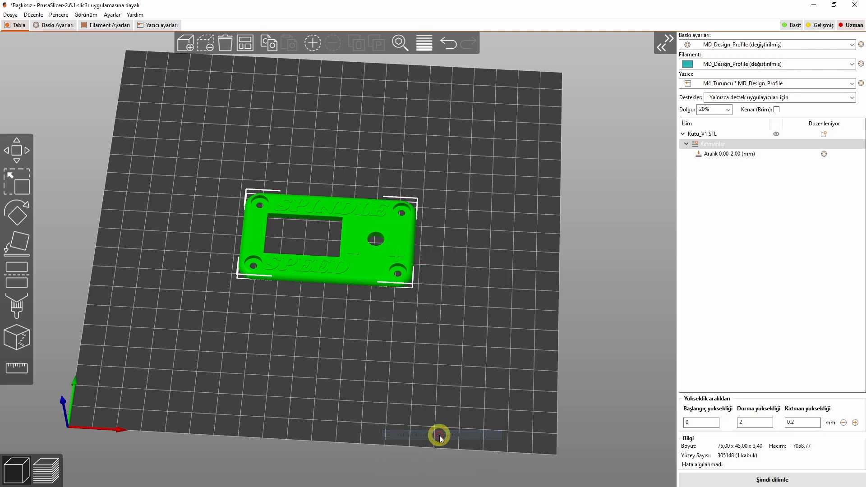
pyautogui.click(719, 155)
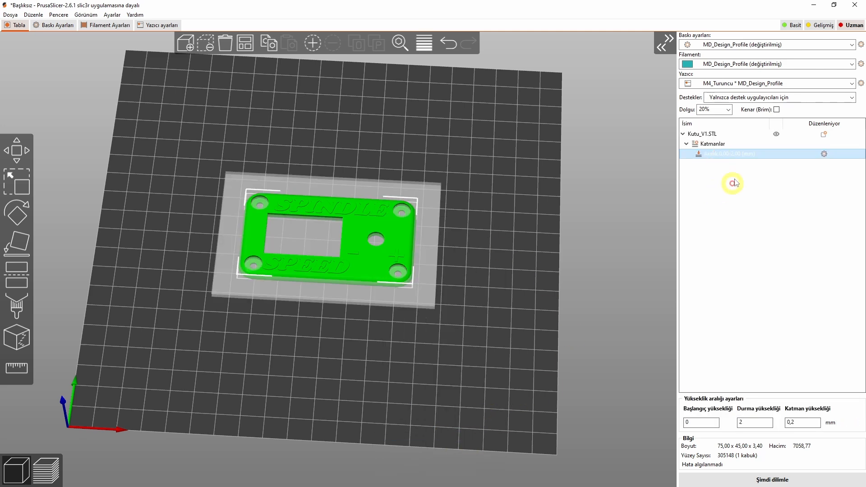
pyautogui.moveTo(482, 367); pyautogui.dragTo(403, 321)
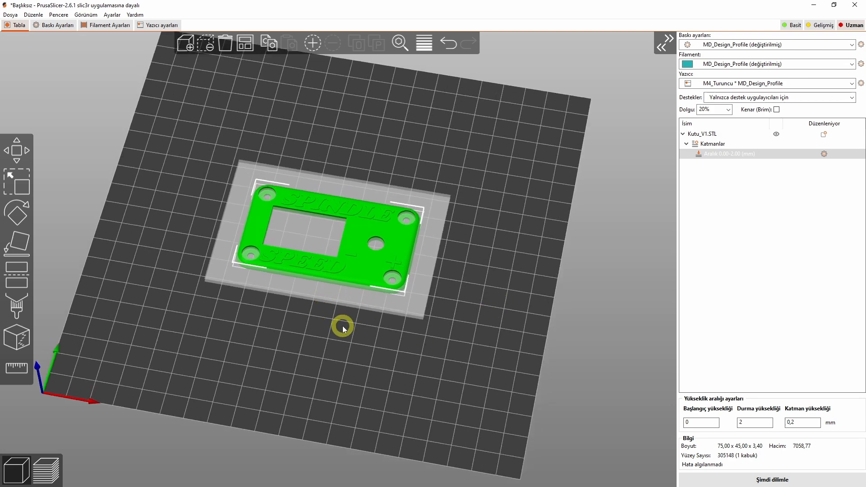
pyautogui.click(720, 155)
pyautogui.click(707, 144)
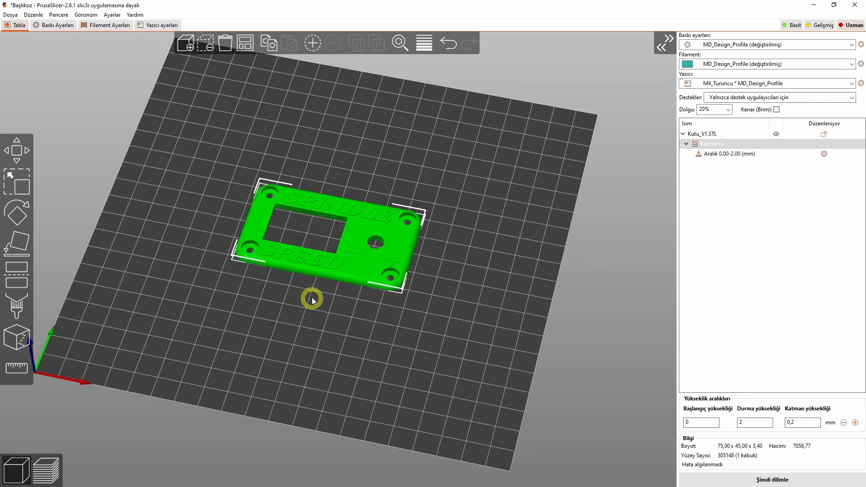
# Step: Slice the faceplate and compare the 3.00 mm and 3.20 mm layers to find where the lettering begins
pyautogui.scroll(6, 311, 298)
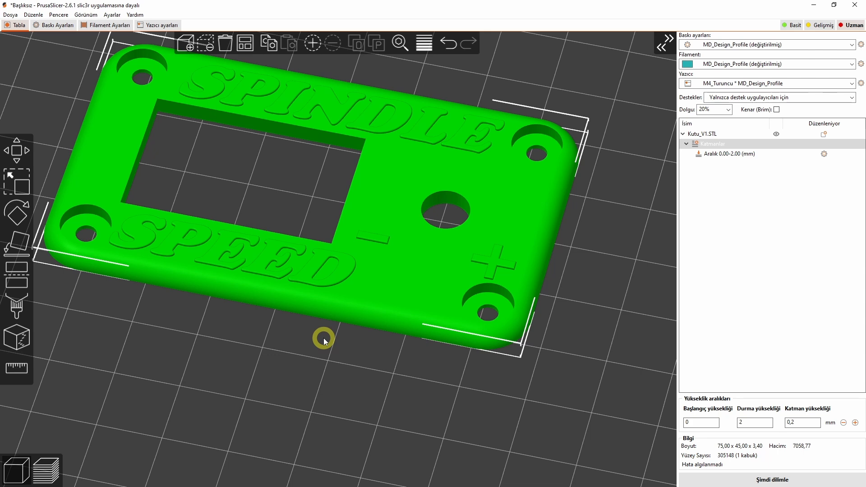
pyautogui.click(378, 338)
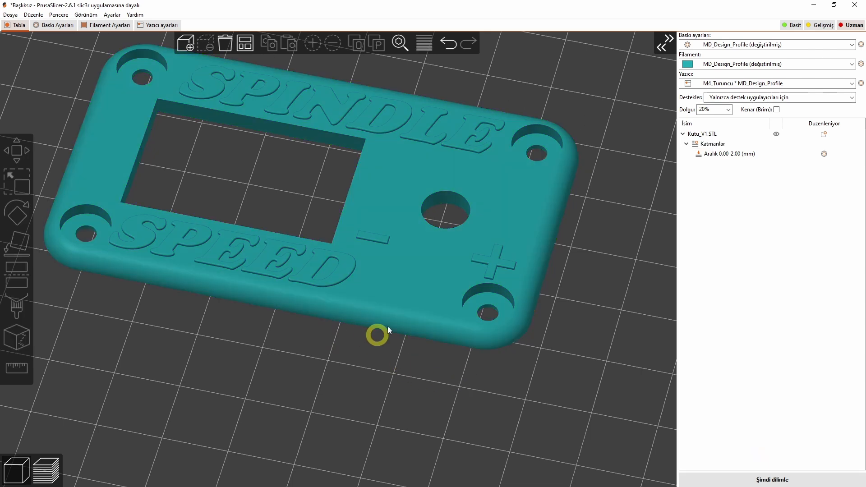
pyautogui.moveTo(394, 388); pyautogui.dragTo(396, 372)
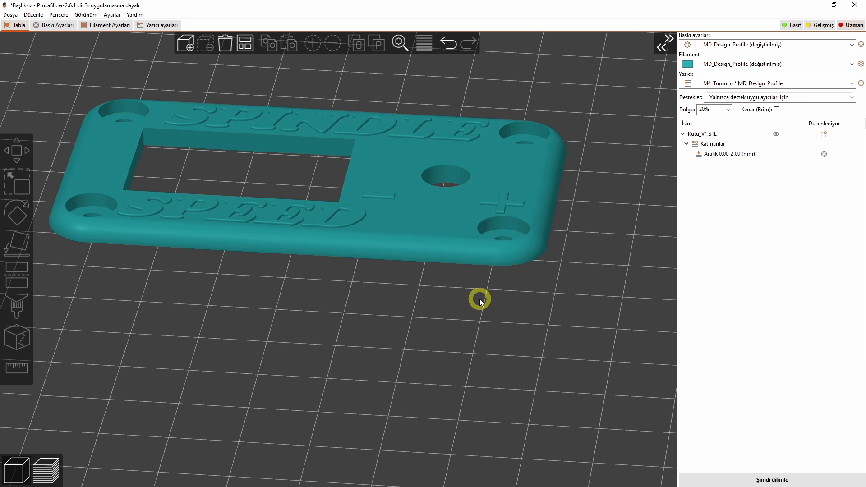
pyautogui.click(727, 478)
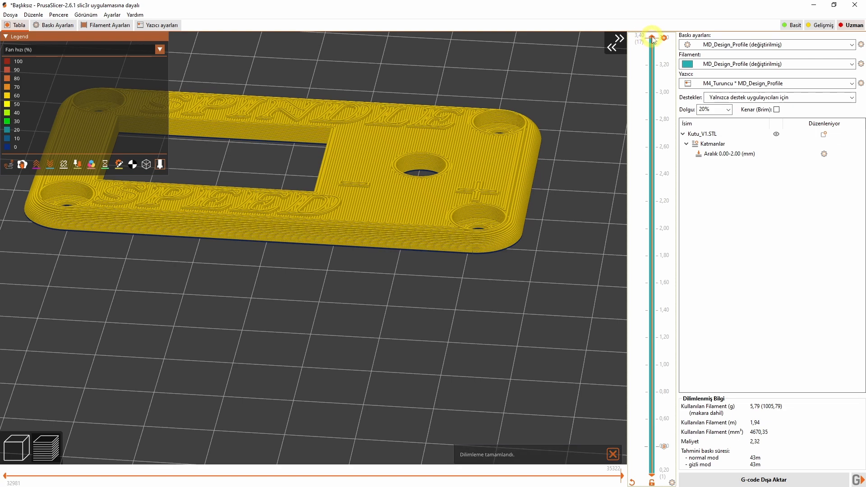
pyautogui.moveTo(652, 45); pyautogui.dragTo(652, 92)
pyautogui.moveTo(371, 344); pyautogui.dragTo(374, 371)
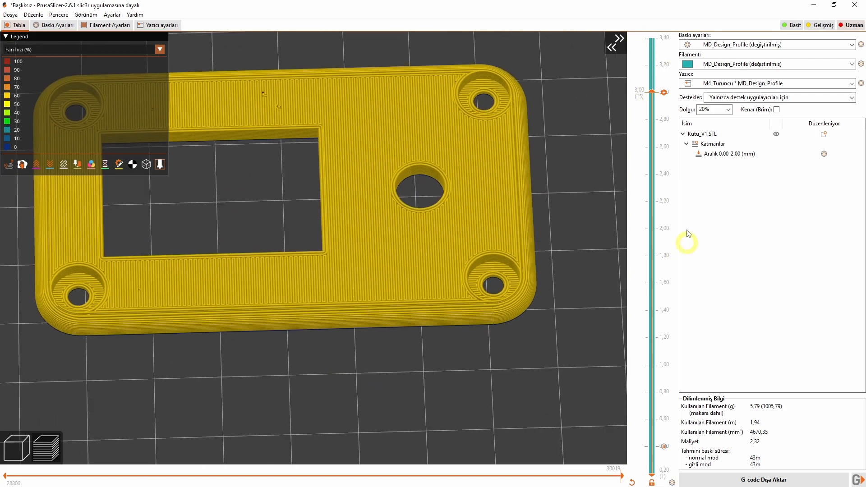
pyautogui.scroll(1, 664, 94)
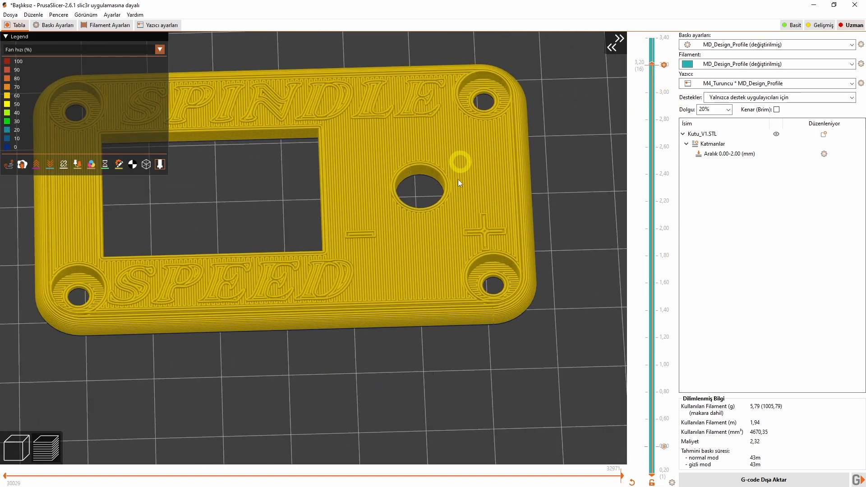
pyautogui.scroll(-1, 665, 72)
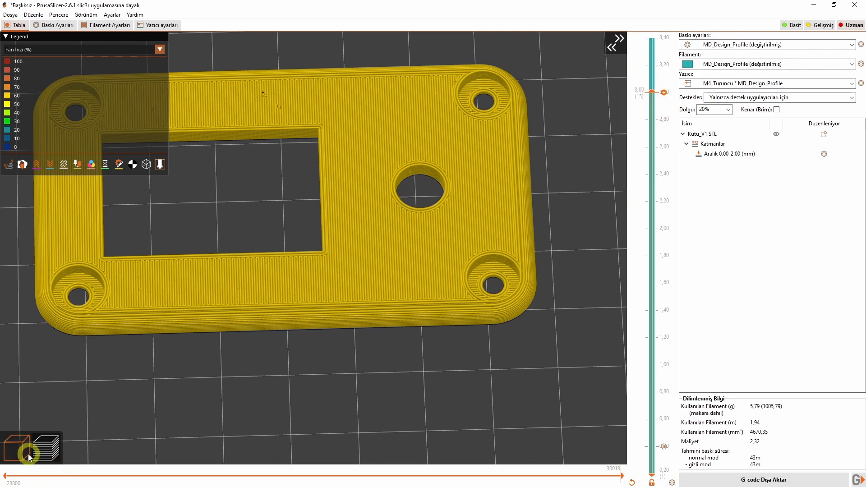
# Step: Return to the 3D editor view and set the faceplate's height range to 3–3.4 mm with a 0.1 mm layer height
pyautogui.click(17, 447)
pyautogui.click(716, 153)
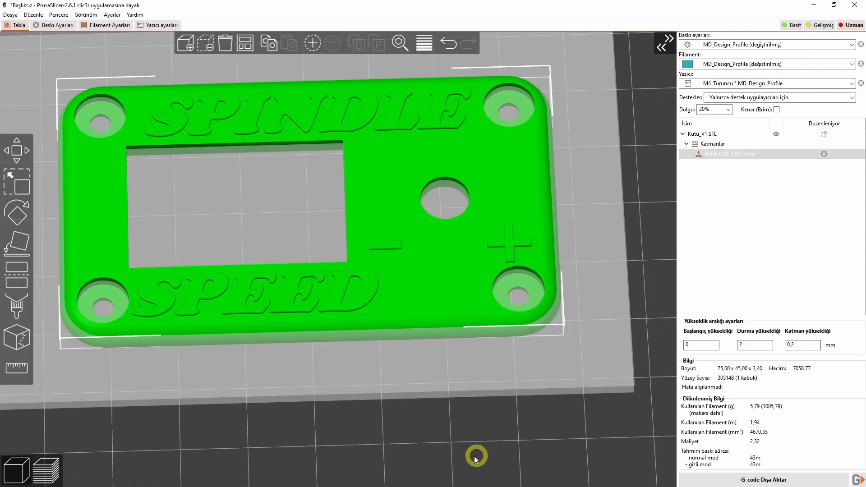
pyautogui.moveTo(462, 458); pyautogui.dragTo(465, 420)
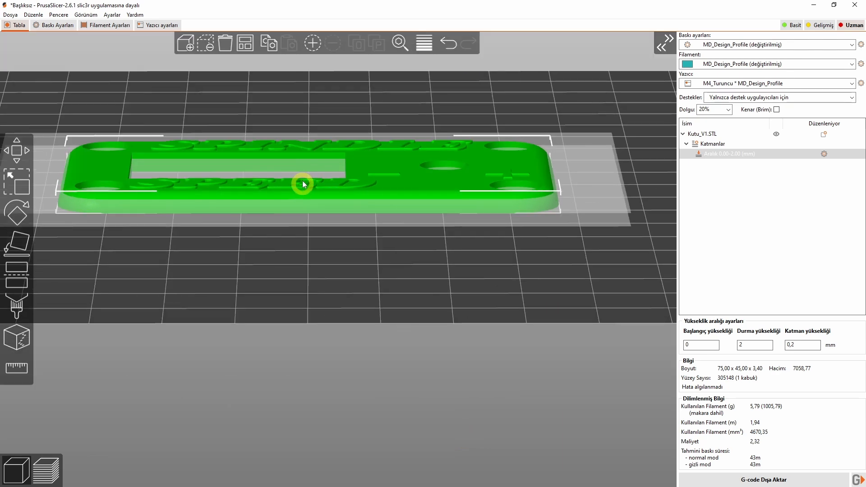
pyautogui.click(708, 346)
pyautogui.write('3')
pyautogui.press('Tab')
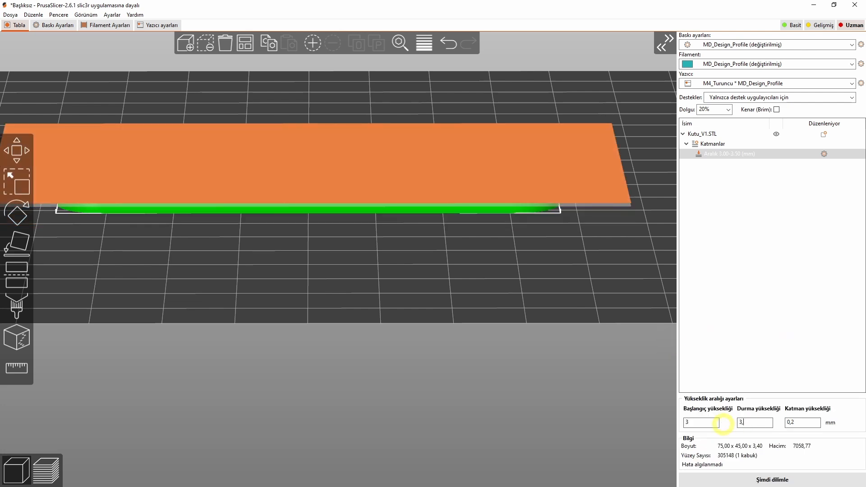
pyautogui.press('Return')
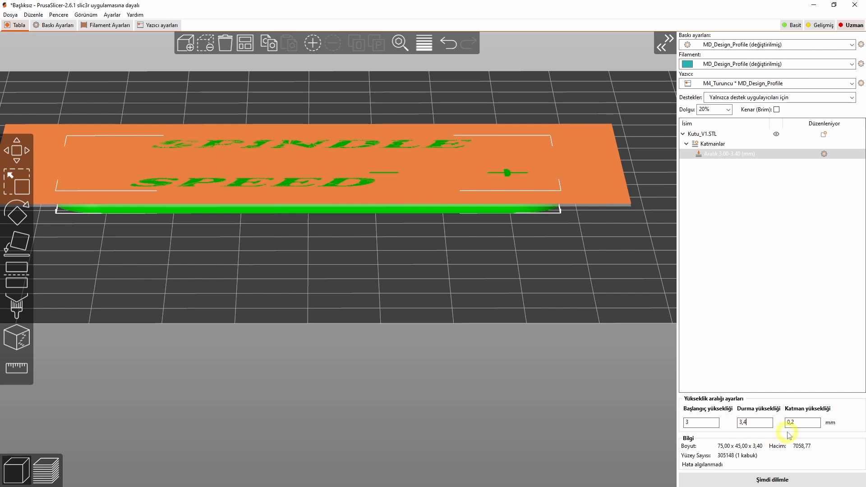
pyautogui.click(801, 425)
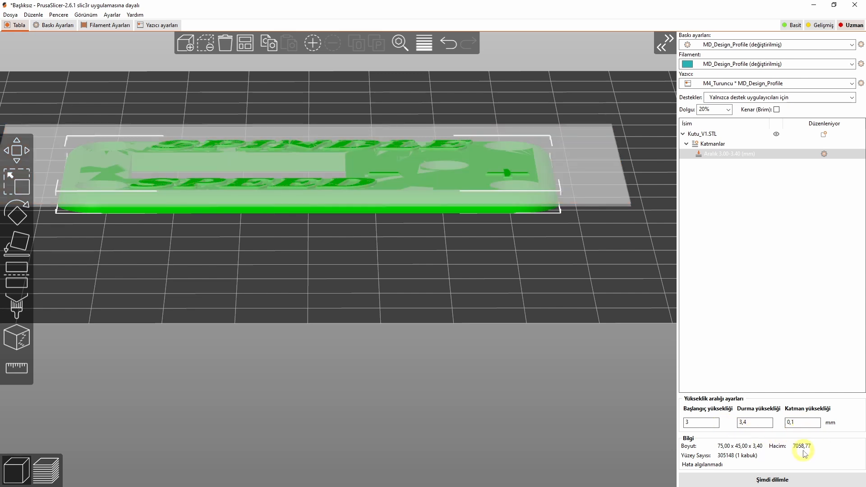
pyautogui.click(776, 373)
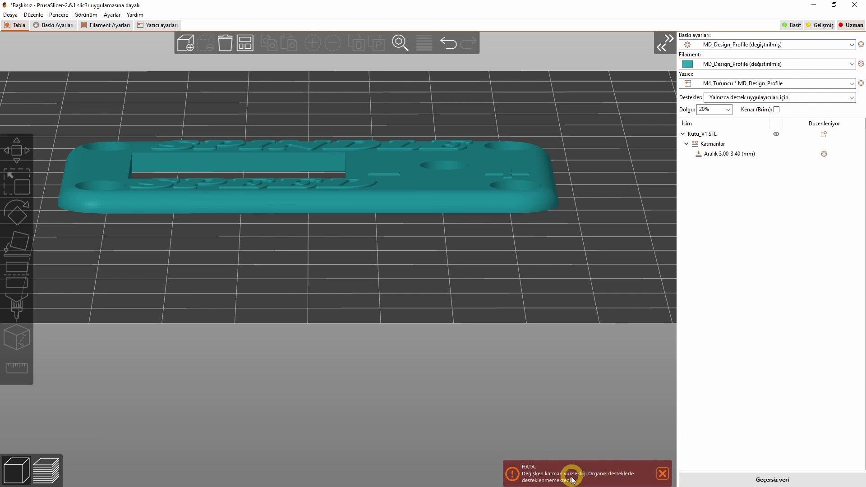
# Step: Set supports to none (Hiçbiri) and slice the faceplate
pyautogui.click(756, 99)
pyautogui.click(746, 109)
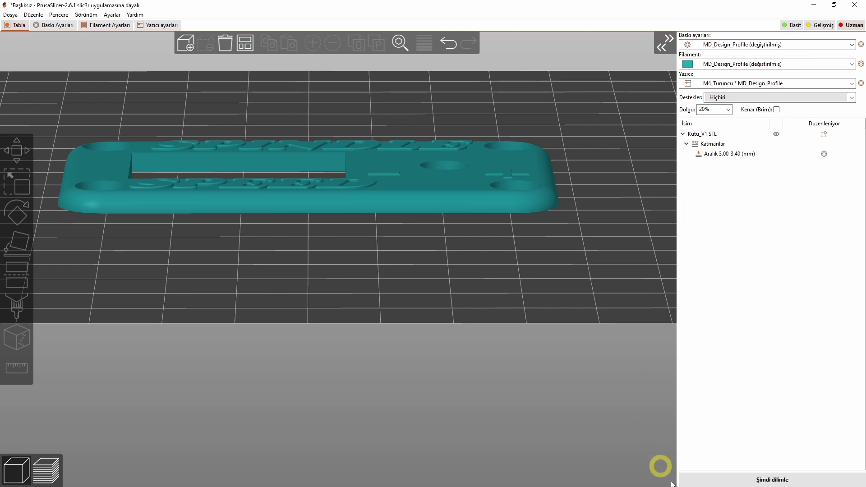
pyautogui.click(767, 479)
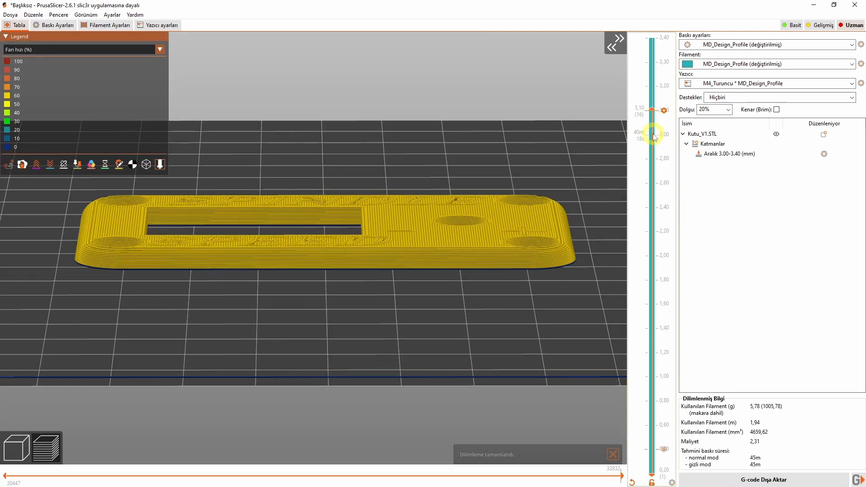
# Step: Examine the sliced faceplate's layers between 2.80 and 3.40 mm and review the lettering's height range settings
pyautogui.scroll(1, 656, 116)
pyautogui.scroll(2, 656, 115)
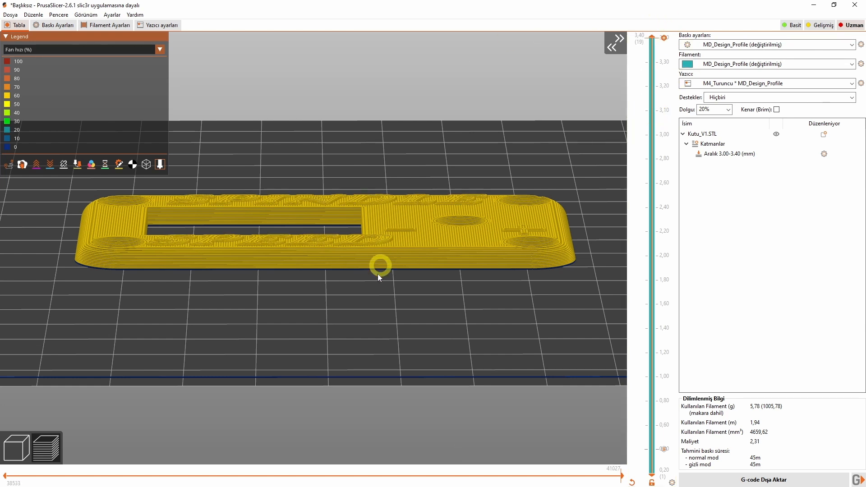
pyautogui.press('0')
pyautogui.moveTo(652, 38); pyautogui.dragTo(652, 160)
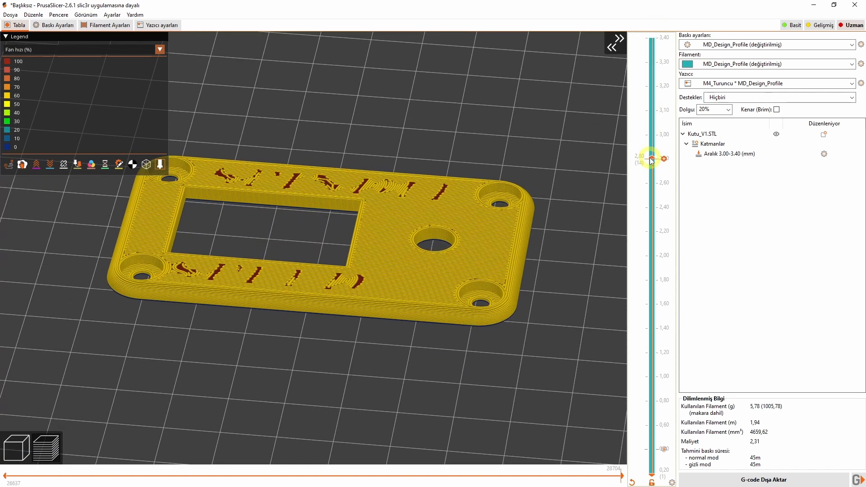
pyautogui.click(710, 144)
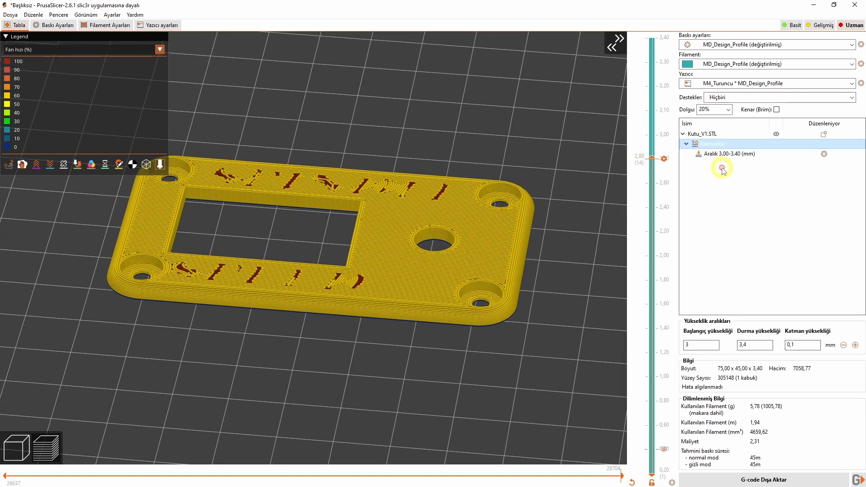
pyautogui.click(721, 154)
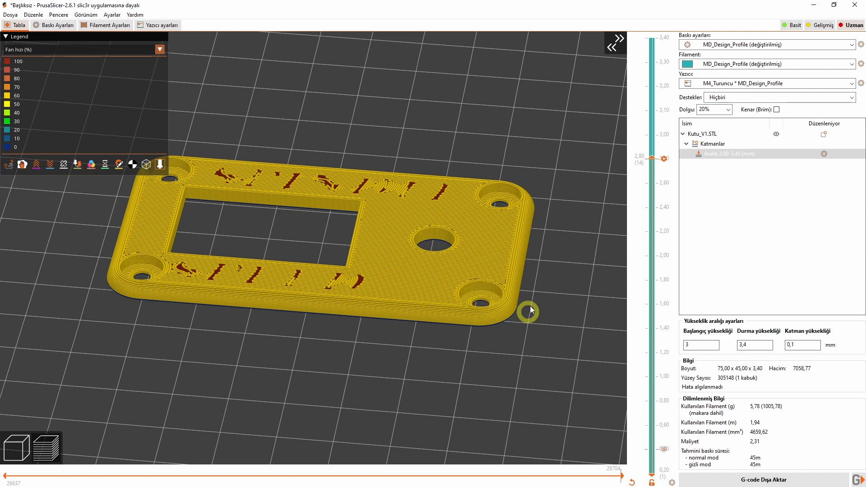
pyautogui.moveTo(651, 158); pyautogui.dragTo(653, 38)
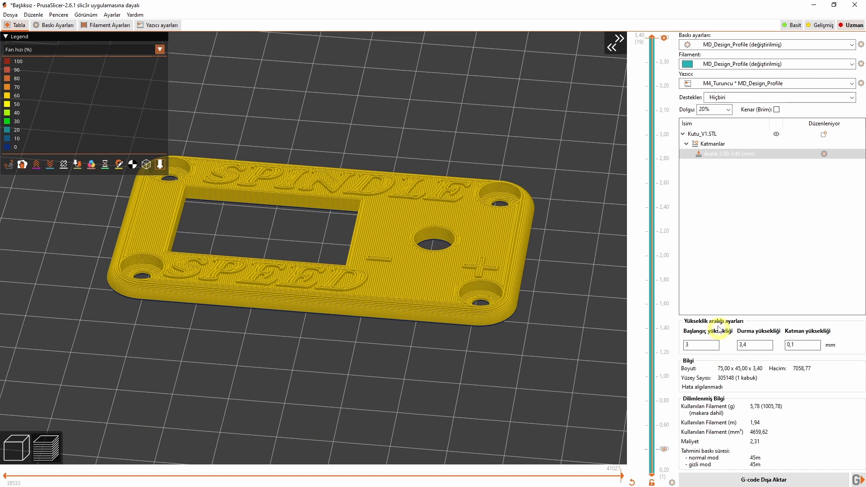
# Step: Add a second height range from 0 to 3 mm with a 0.2 mm layer height and slice the faceplate again
pyautogui.click(710, 145)
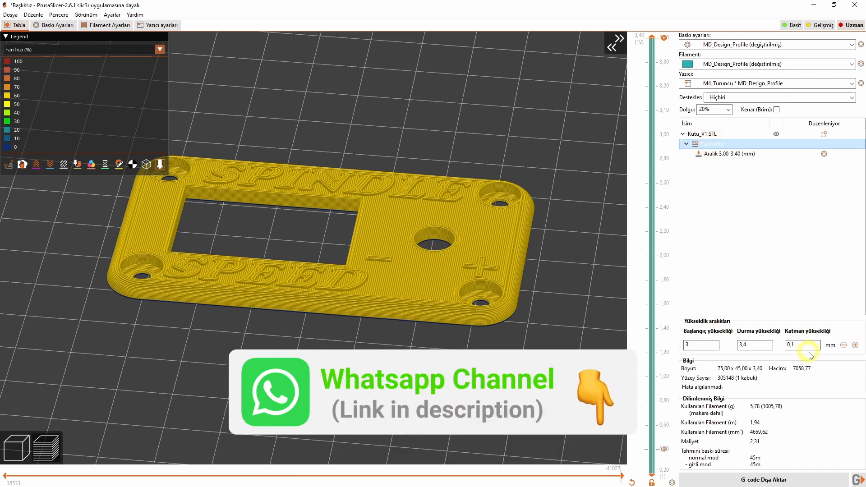
pyautogui.click(855, 345)
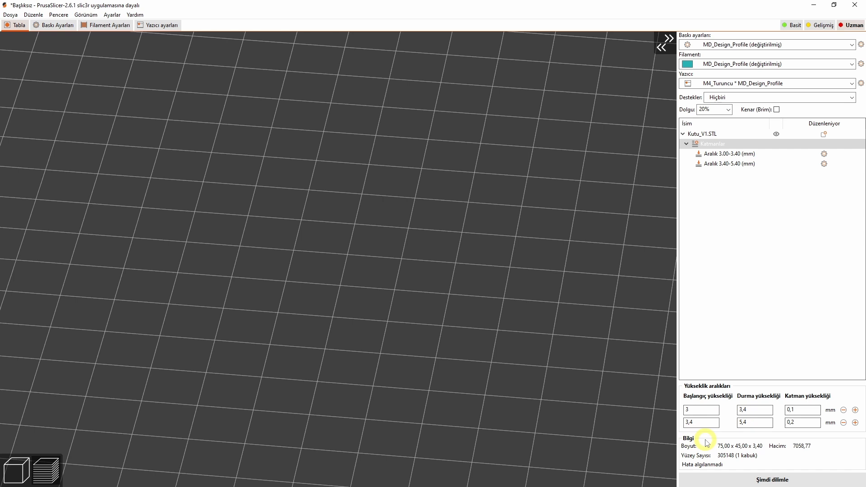
pyautogui.doubleClick(688, 422)
pyautogui.moveTo(754, 422); pyautogui.dragTo(724, 422)
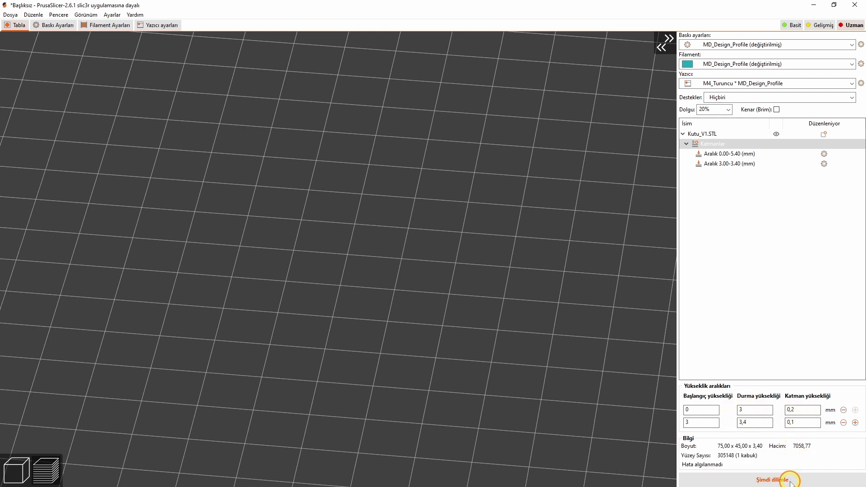
pyautogui.click(771, 481)
# Step: Review the start, stop and layer heights of the 0.00-3.00 mm and 3.00-3.40 mm ranges
pyautogui.click(722, 154)
pyautogui.click(725, 165)
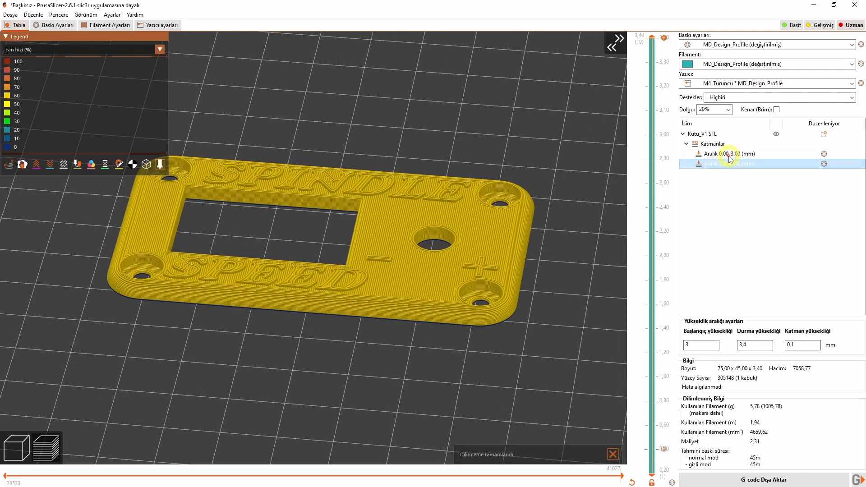
pyautogui.click(740, 192)
pyautogui.click(733, 158)
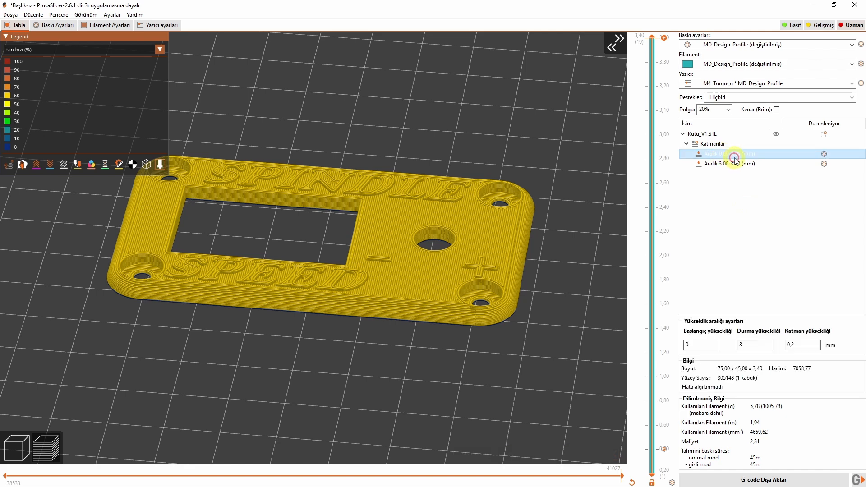
pyautogui.click(743, 184)
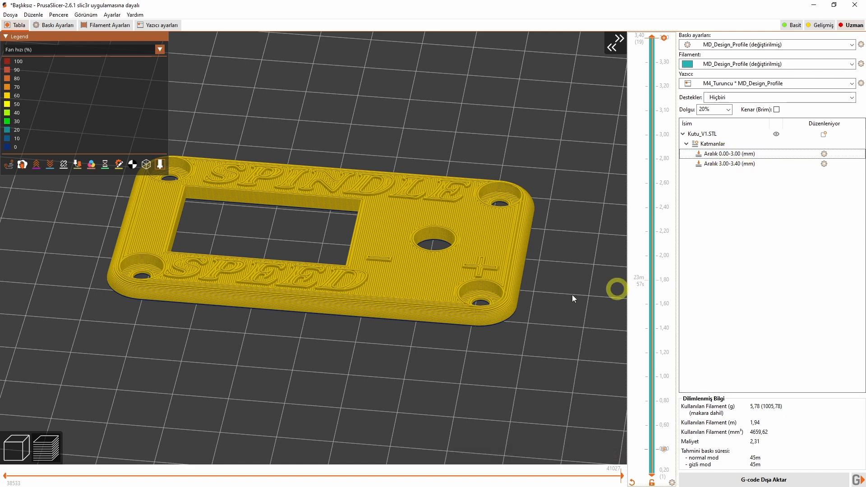
# Step: Add the ironing settings for enabling, flow rate, pass spacing and type to the 0.00-3.00 mm range, and enable ironing there
pyautogui.click(746, 154)
pyautogui.rightClick(746, 156)
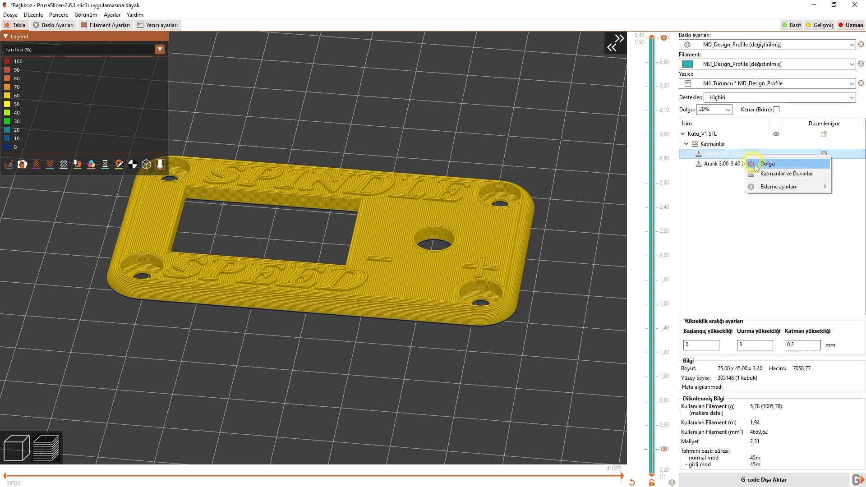
pyautogui.moveTo(777, 187)
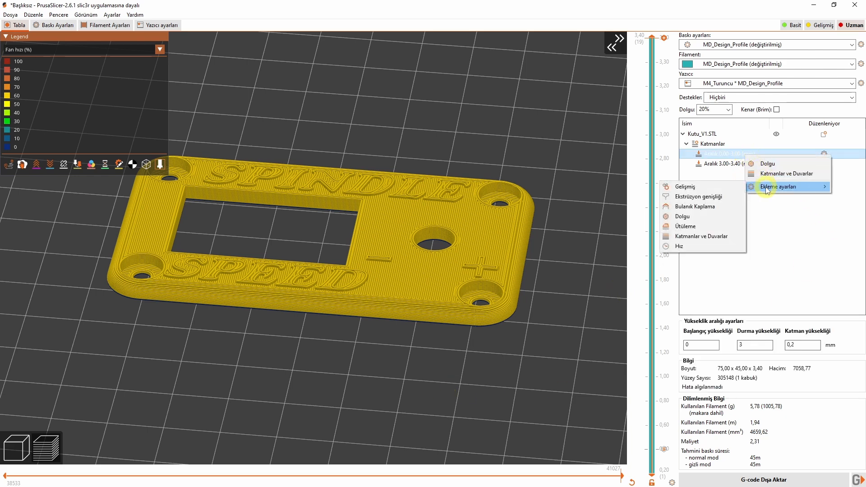
pyautogui.click(686, 226)
pyautogui.click(383, 235)
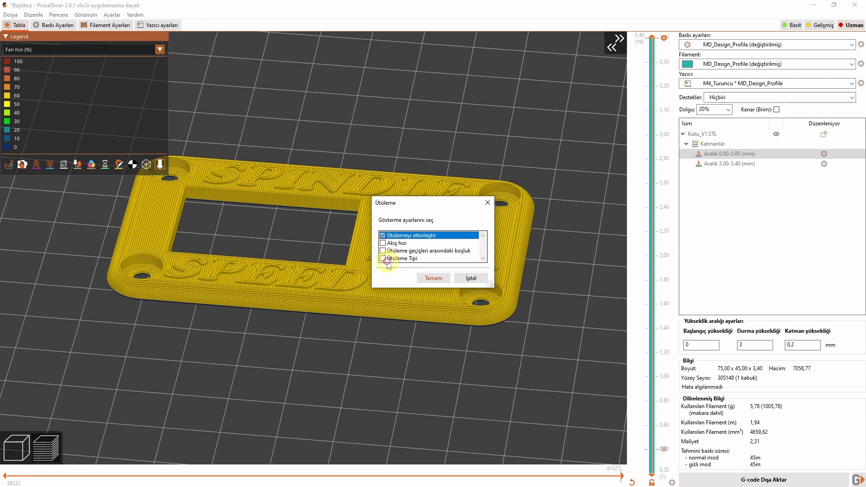
pyautogui.click(382, 251)
pyautogui.click(383, 259)
pyautogui.click(433, 278)
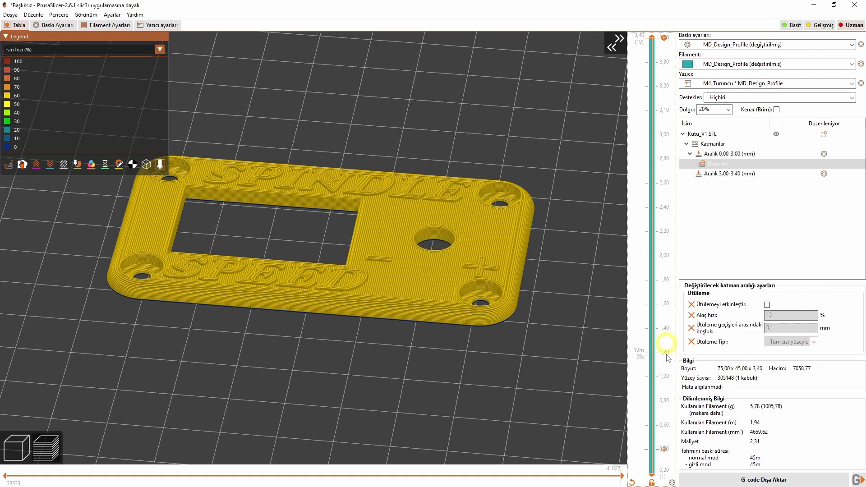
pyautogui.click(766, 305)
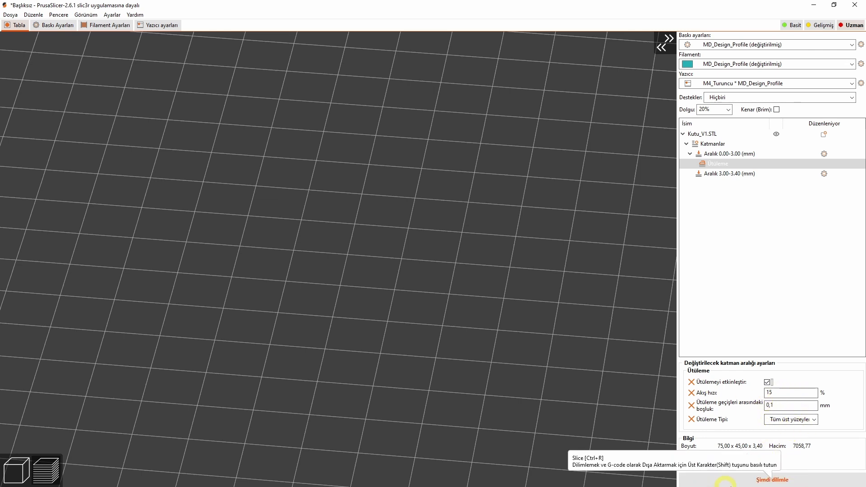
# Step: Slice the faceplate and inspect its ironed surfaces between the 2.80 and 3.40 mm layers, coloured by feature type (Özellikler)
pyautogui.click(760, 481)
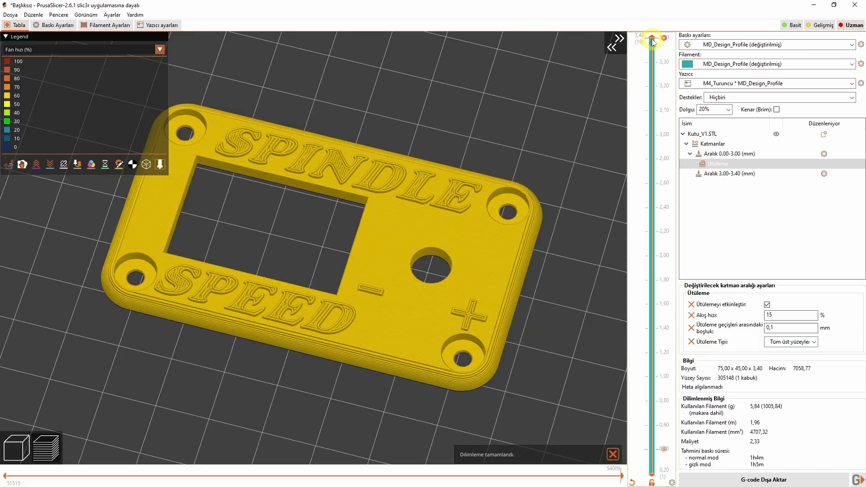
pyautogui.moveTo(651, 38); pyautogui.dragTo(647, 157)
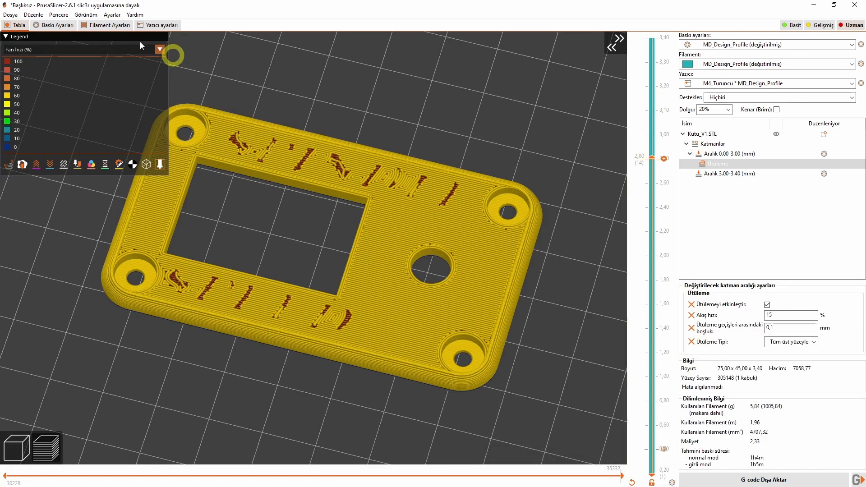
pyautogui.click(59, 50)
pyautogui.click(56, 62)
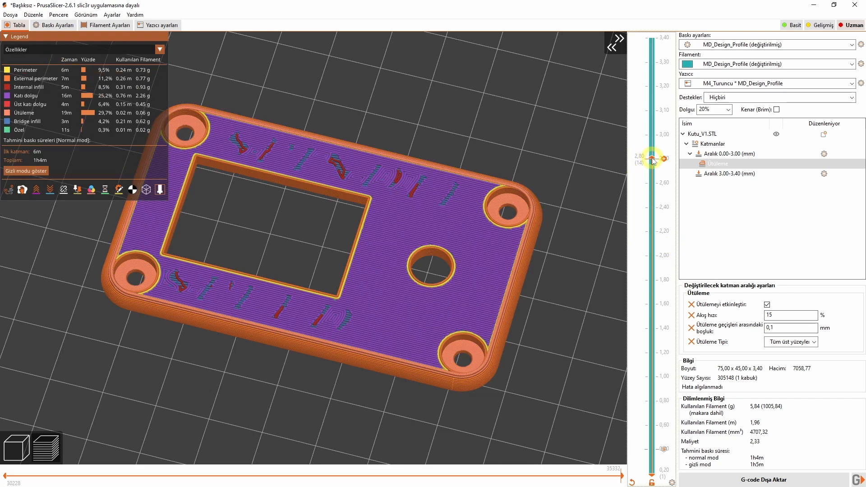
pyautogui.scroll(1, 652, 161)
pyautogui.moveTo(623, 476)
pyautogui.mouseDown()
pyautogui.moveTo(247, 474)
pyautogui.moveTo(624, 473)
pyautogui.mouseUp()
pyautogui.moveTo(653, 135); pyautogui.dragTo(665, 39)
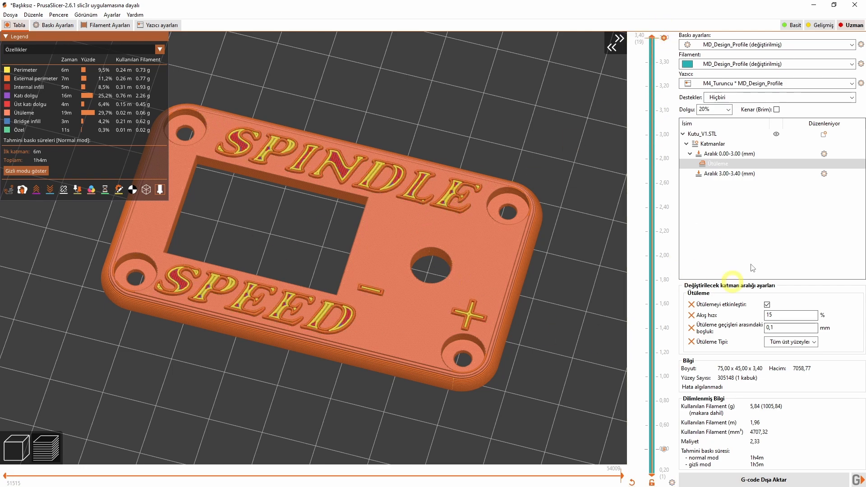
# Step: Add the ironing settings for enabling, flow rate, pass spacing and type to the 3.00-3.40 mm range
pyautogui.click(715, 174)
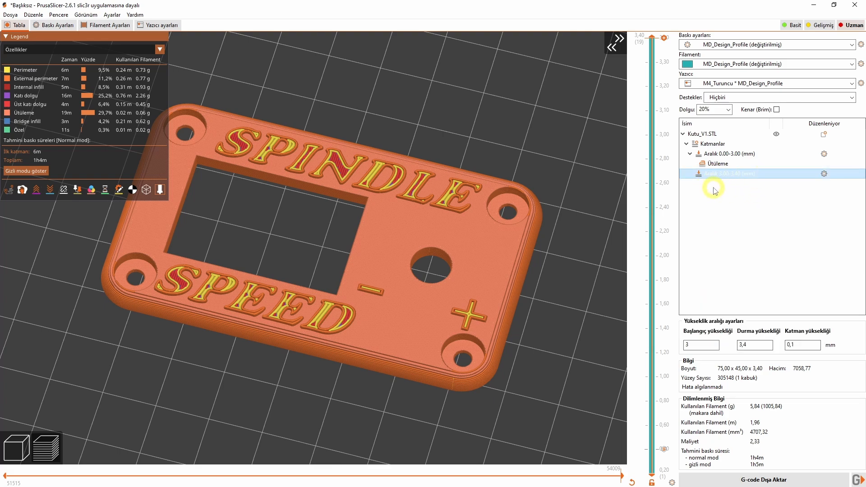
pyautogui.rightClick(719, 179)
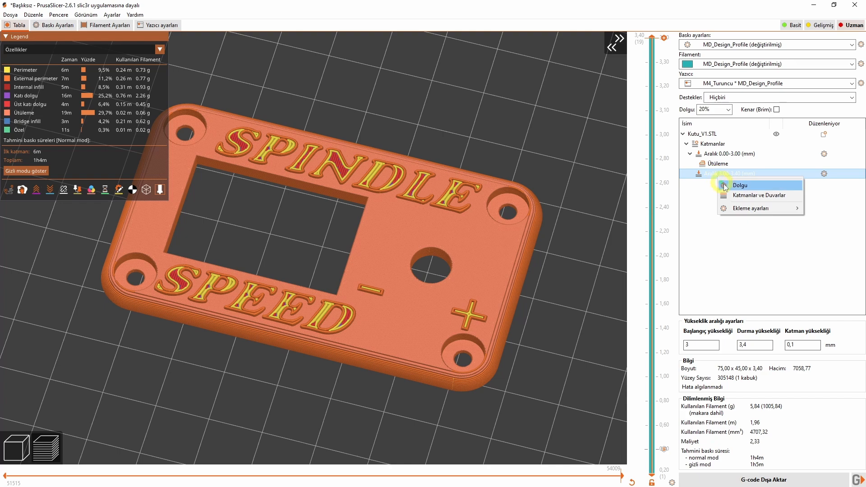
pyautogui.moveTo(739, 208)
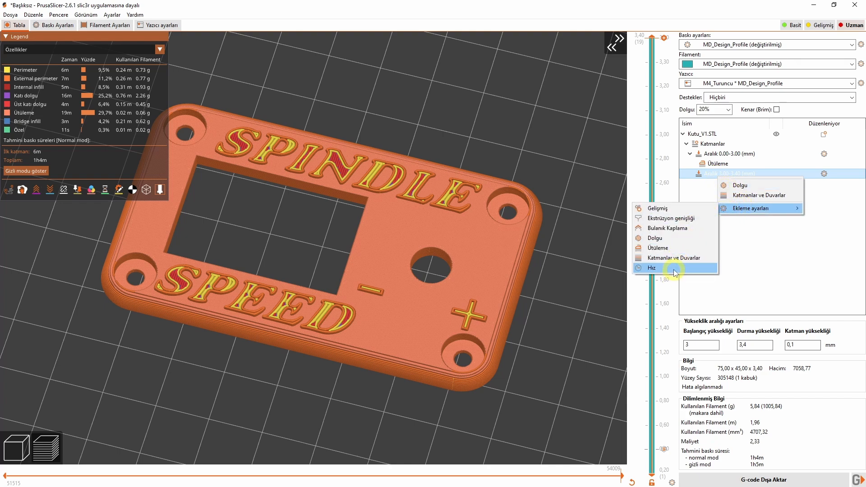
pyautogui.click(657, 248)
pyautogui.click(382, 235)
pyautogui.click(383, 242)
pyautogui.click(383, 250)
pyautogui.click(383, 259)
pyautogui.click(434, 278)
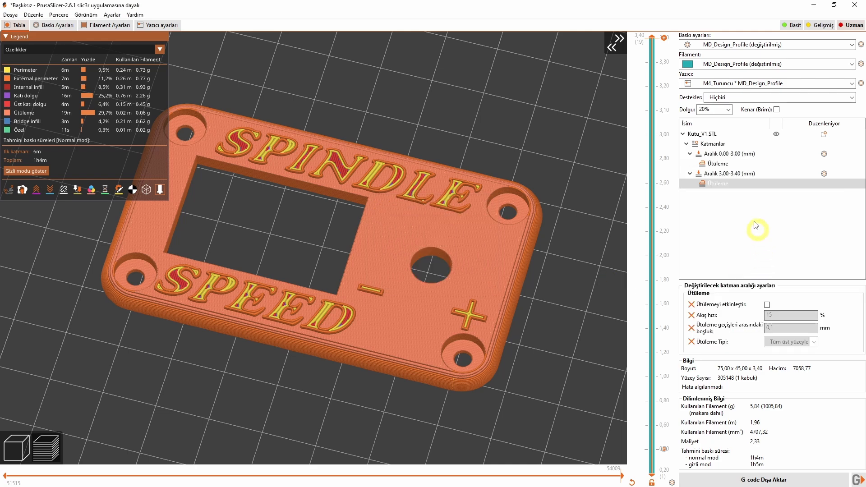
# Step: Add the speed settings for outer walls, infill, walls, small walls, solid infill and top solid infill to the 3.00-3.40 mm range
pyautogui.click(729, 174)
pyautogui.rightClick(726, 175)
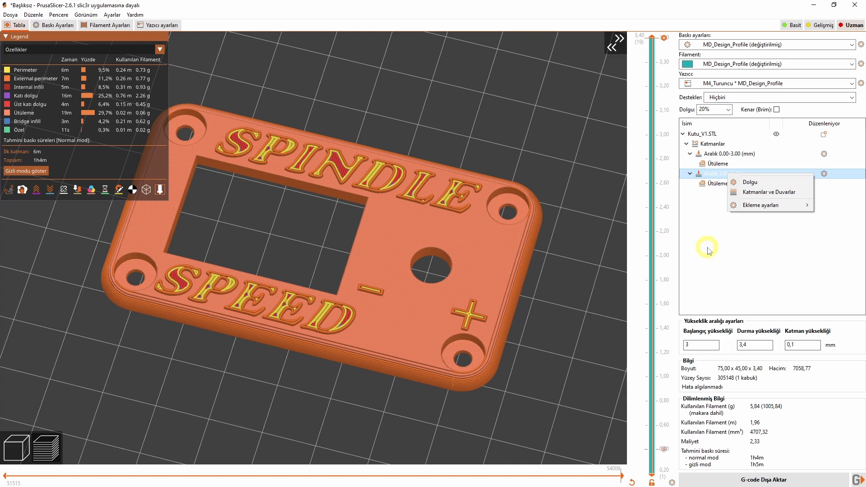
pyautogui.moveTo(753, 210)
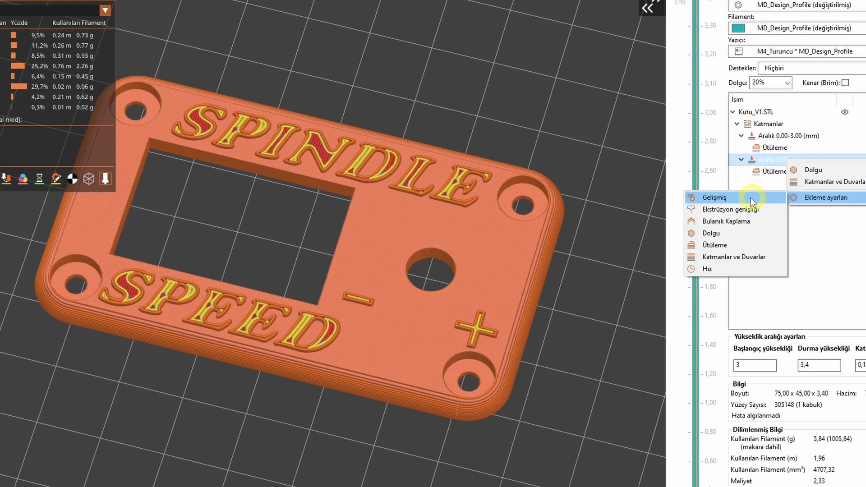
pyautogui.click(668, 265)
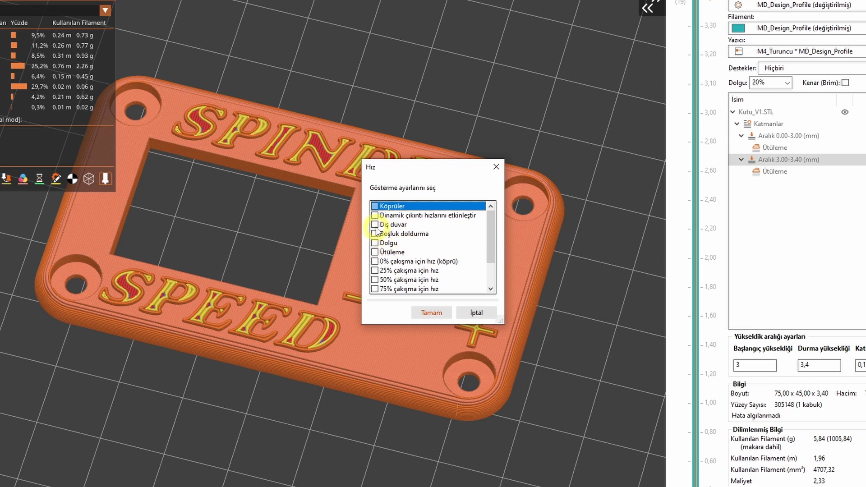
pyautogui.click(375, 242)
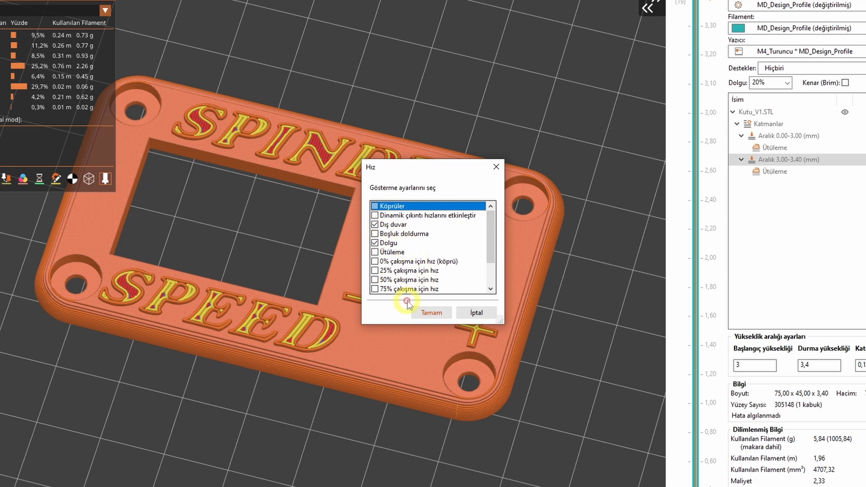
pyautogui.scroll(-1, 386, 232)
pyautogui.click(375, 289)
pyautogui.click(374, 280)
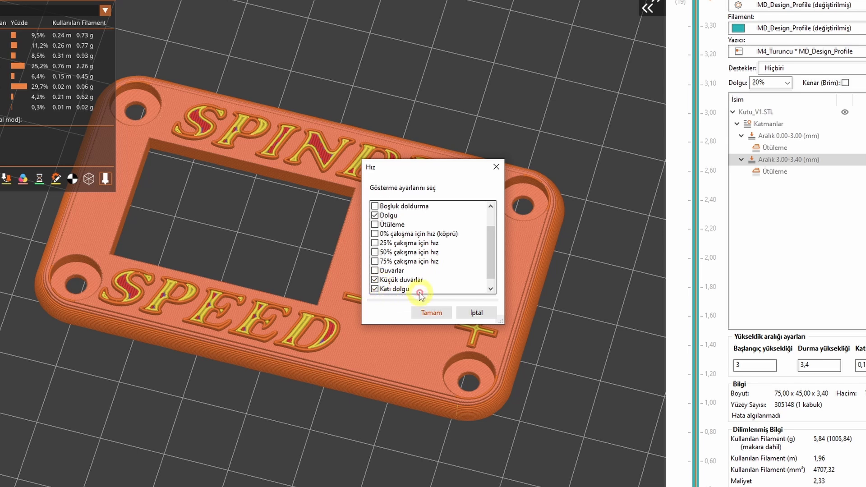
pyautogui.click(375, 270)
pyautogui.scroll(-1, 473, 278)
pyautogui.scroll(-1, 473, 278)
pyautogui.click(375, 289)
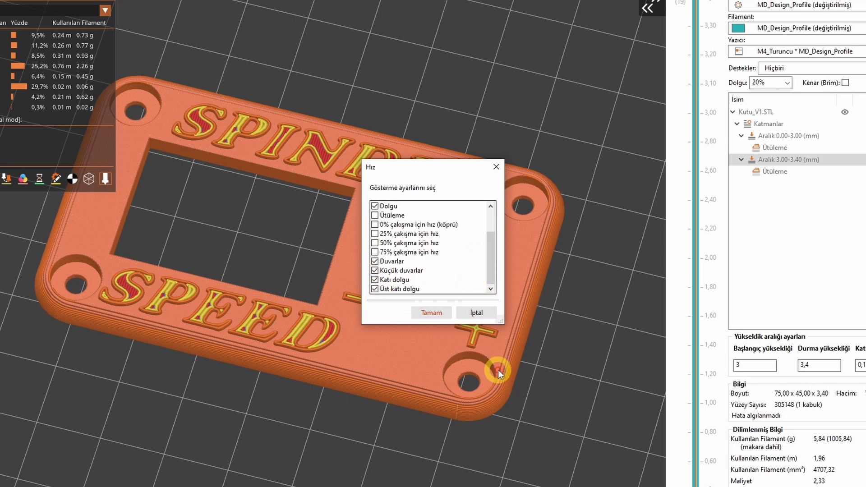
pyautogui.click(432, 312)
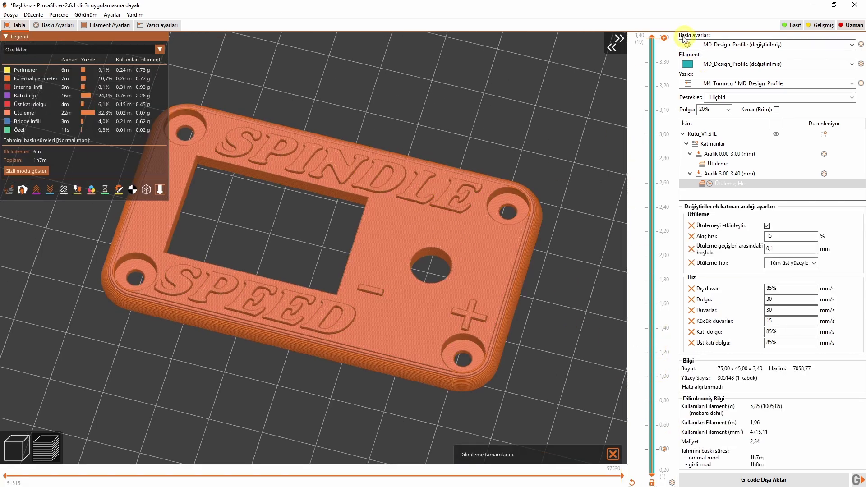
# Step: Set the outer wall (Dış duvar) speed of the 3.00-3.40 mm range to 70%
pyautogui.moveTo(621, 475)
pyautogui.mouseDown()
pyautogui.moveTo(440, 479)
pyautogui.moveTo(622, 476)
pyautogui.mouseUp()
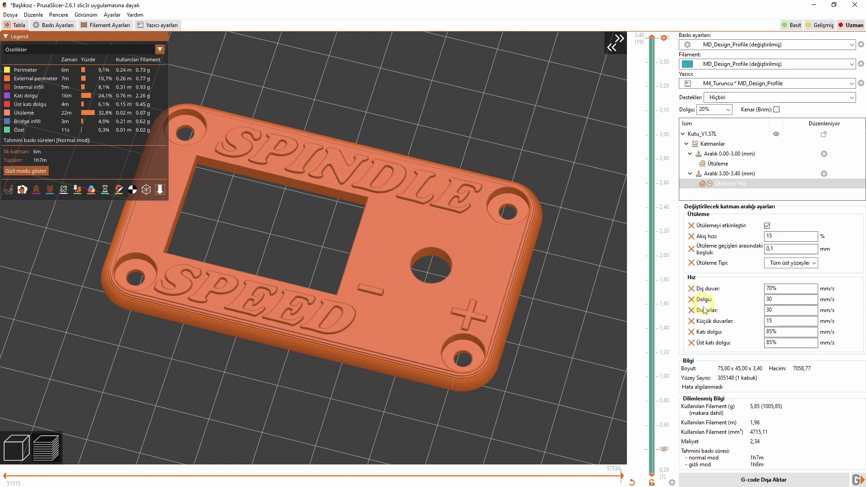
pyautogui.click(724, 183)
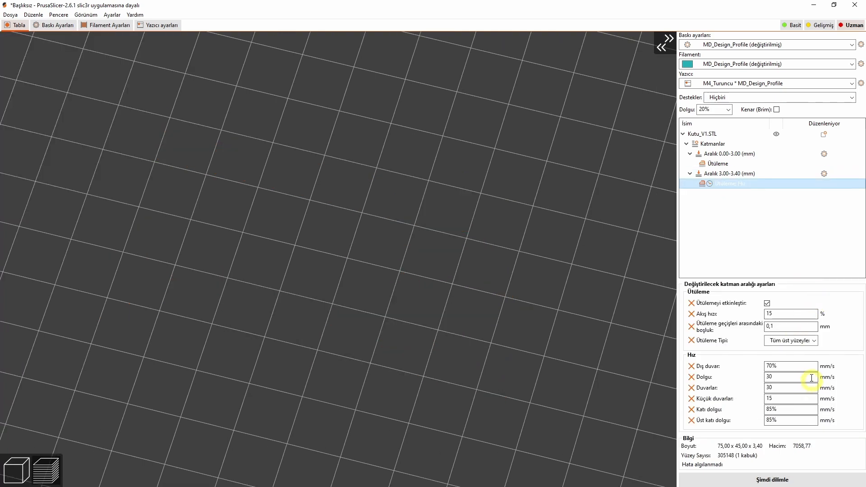
pyautogui.click(793, 367)
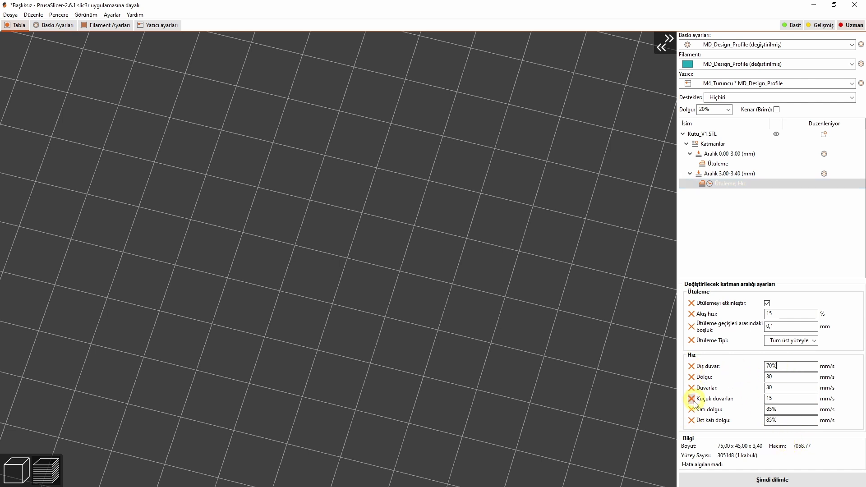
# Step: Remove all speed (Hız) overrides from the 3.00-3.40 mm range, keeping only its ironing settings
pyautogui.click(691, 419)
pyautogui.click(691, 410)
pyautogui.click(691, 415)
pyautogui.click(691, 415)
pyautogui.click(690, 415)
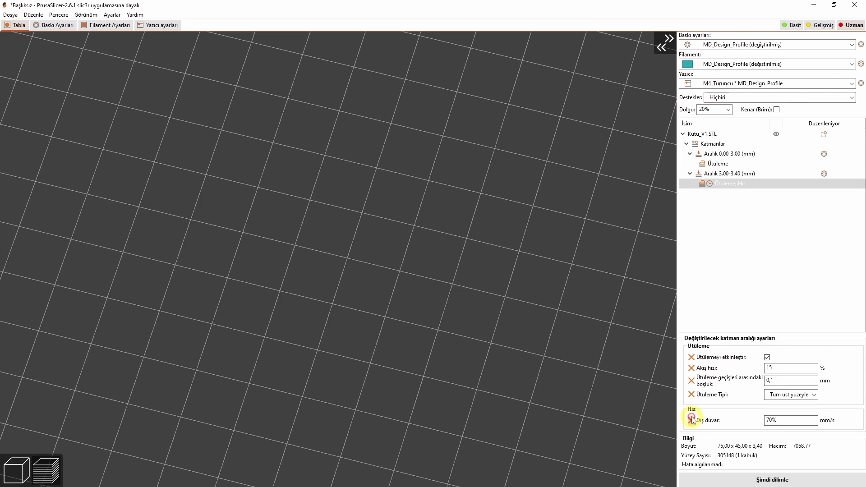
pyautogui.click(690, 417)
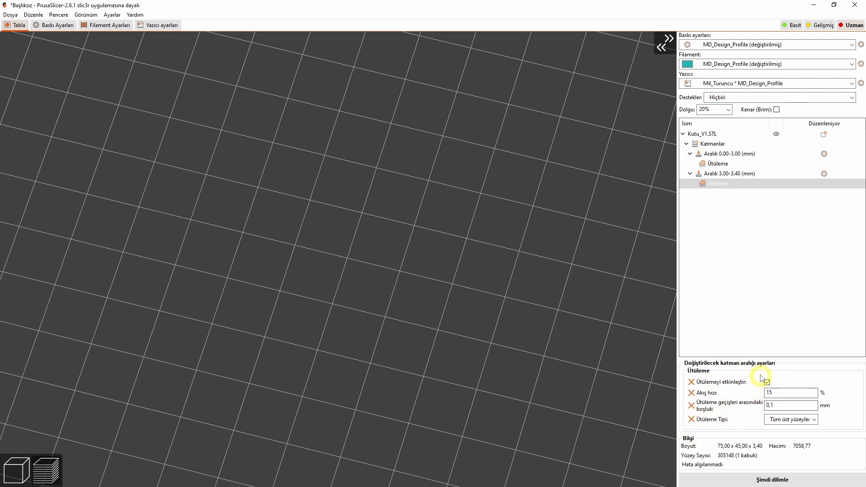
# Step: Slice the faceplate and examine the G-code at the start of the 3.10 mm layer
pyautogui.click(766, 479)
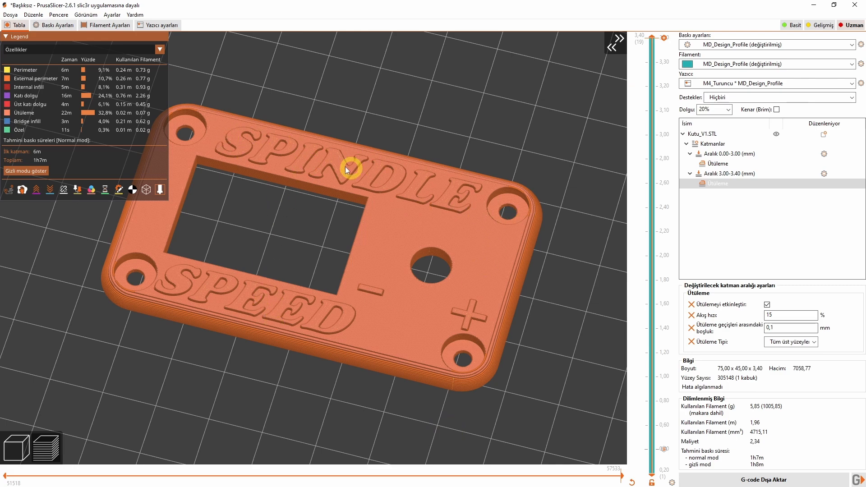
pyautogui.moveTo(651, 38); pyautogui.dragTo(642, 108)
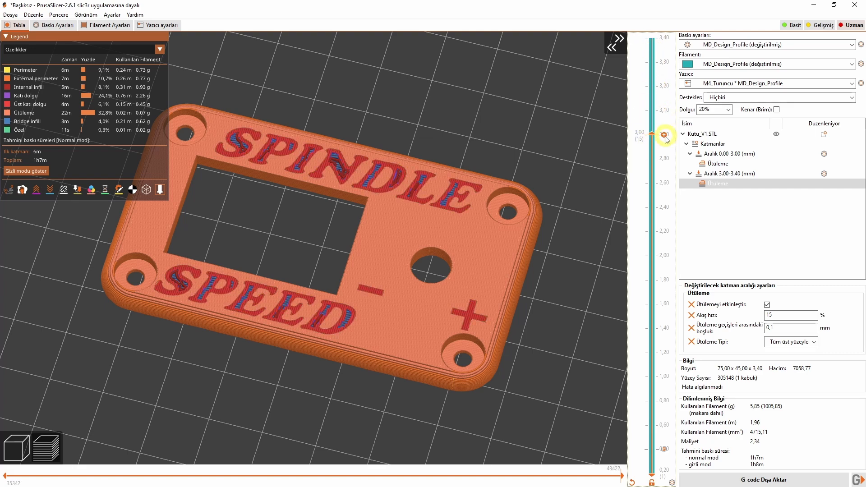
pyautogui.moveTo(621, 479); pyautogui.dragTo(4, 463)
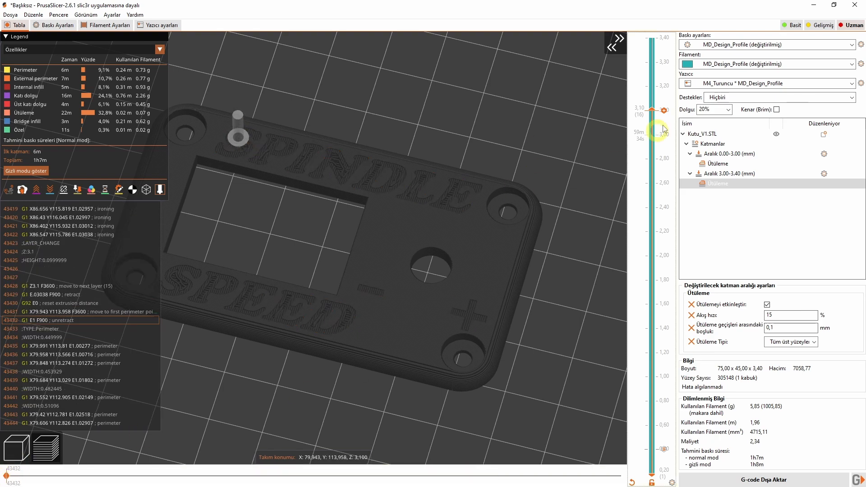
# Step: Insert custom G-code at the 3.10 mm layer with the lines M300 S100 P500 and M220 S80
pyautogui.rightClick(665, 111)
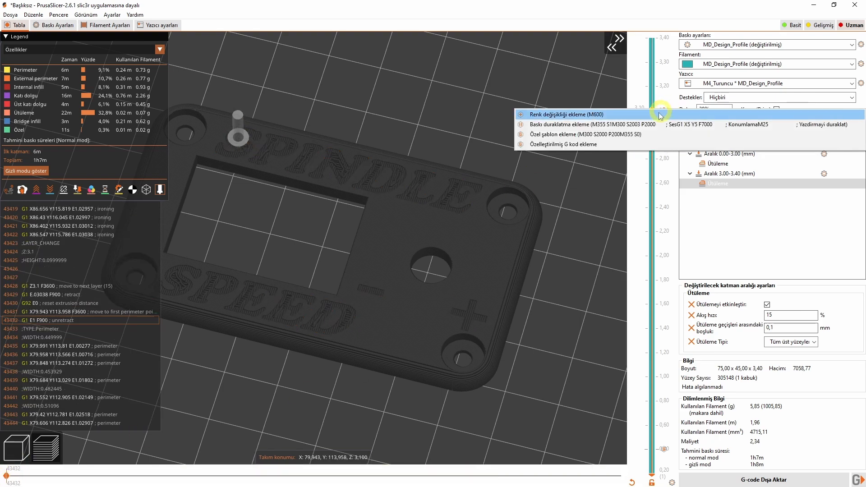
pyautogui.click(626, 145)
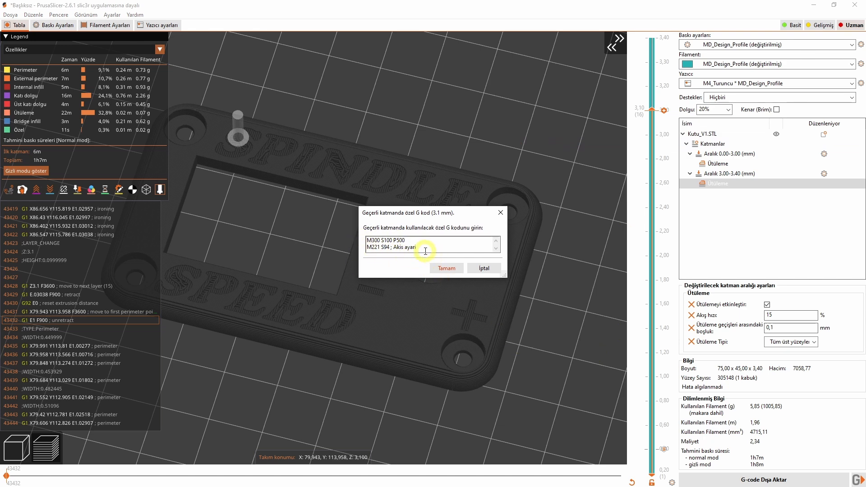
pyautogui.moveTo(415, 247); pyautogui.dragTo(358, 245)
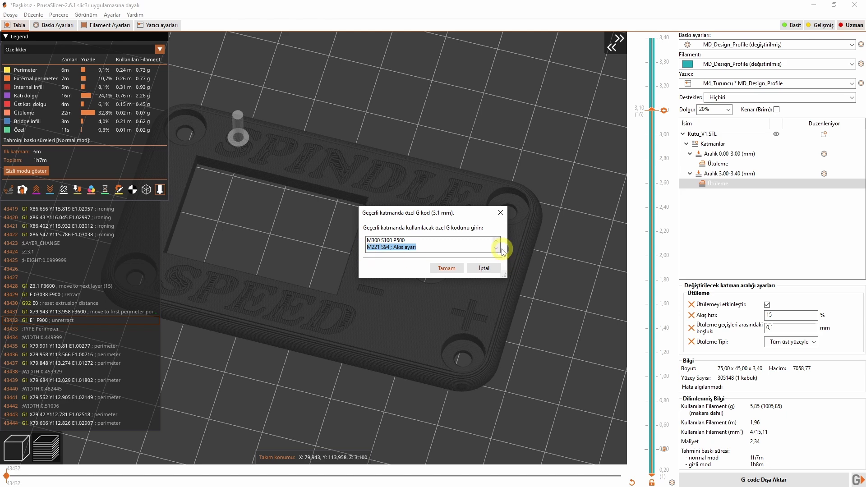
pyautogui.press('Delete')
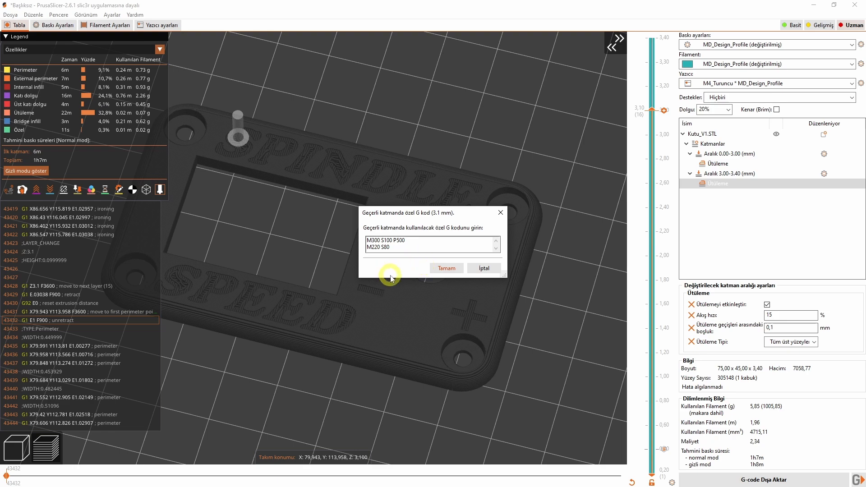
pyautogui.click(447, 268)
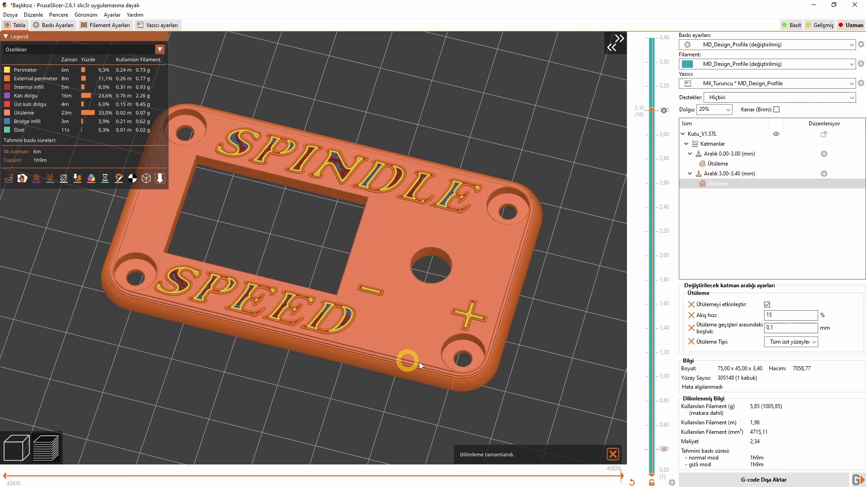
# Step: Clear the custom G-code at the 3.10 mm layer and delete its marker
pyautogui.moveTo(652, 109); pyautogui.dragTo(649, 36)
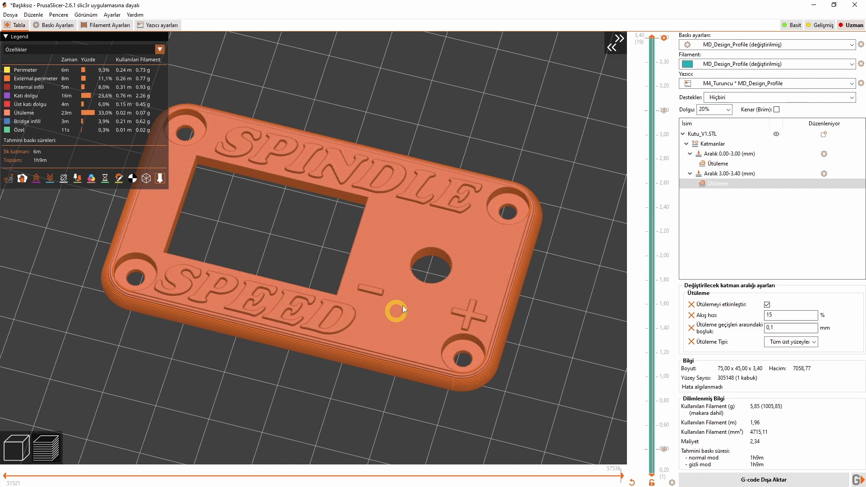
pyautogui.moveTo(651, 37); pyautogui.dragTo(653, 110)
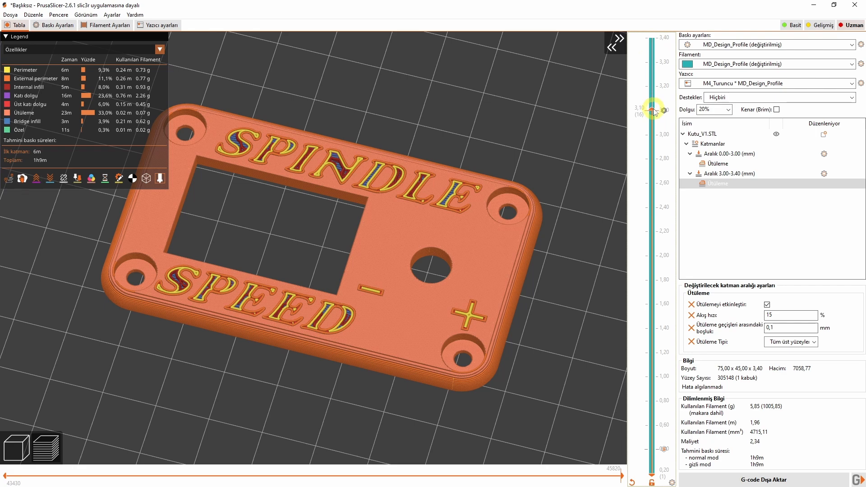
pyautogui.rightClick(663, 111)
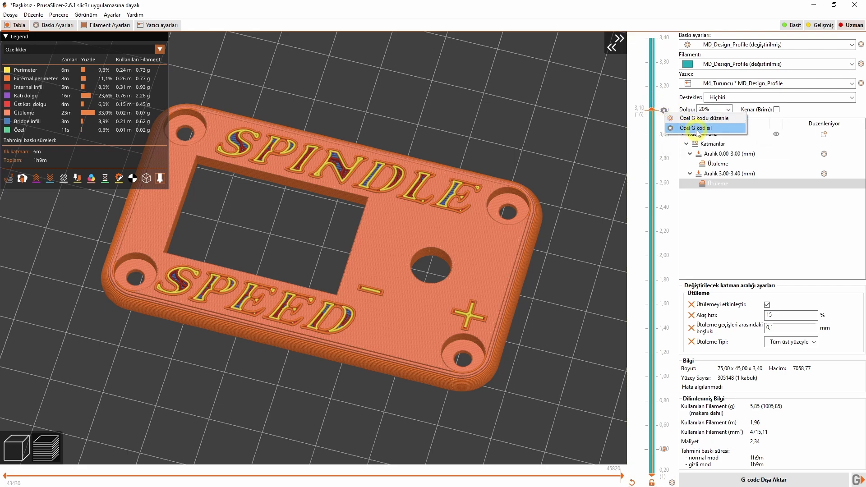
pyautogui.click(696, 118)
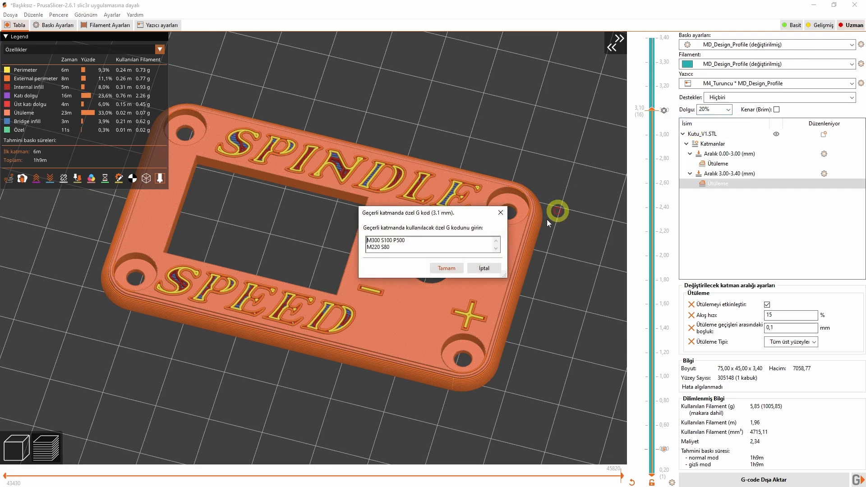
pyautogui.moveTo(397, 245); pyautogui.dragTo(367, 240)
pyautogui.rightClick(381, 240)
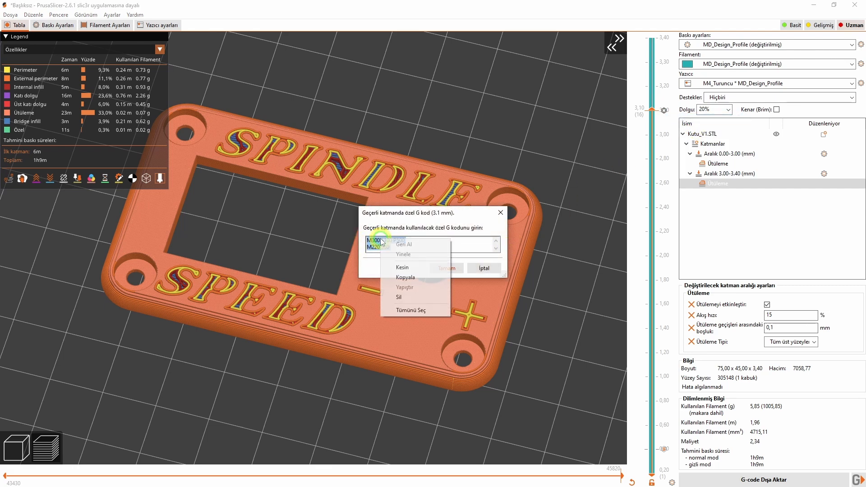
pyautogui.click(402, 268)
pyautogui.click(449, 268)
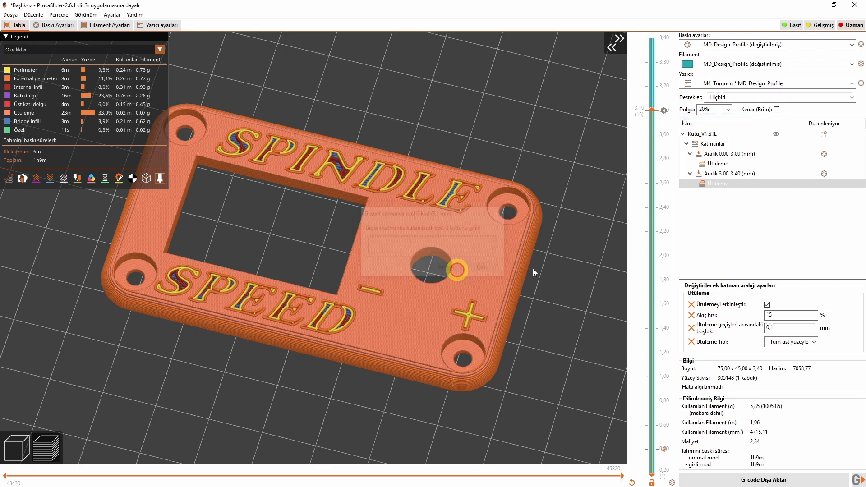
pyautogui.click(664, 111)
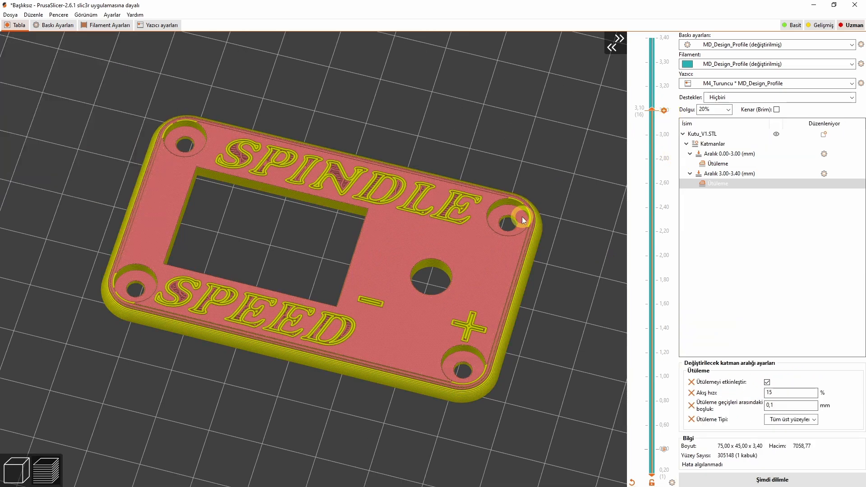
# Step: Insert a print pause at the 3.10 mm layer with the printer message "Renk", and review the commands it holds
pyautogui.rightClick(663, 112)
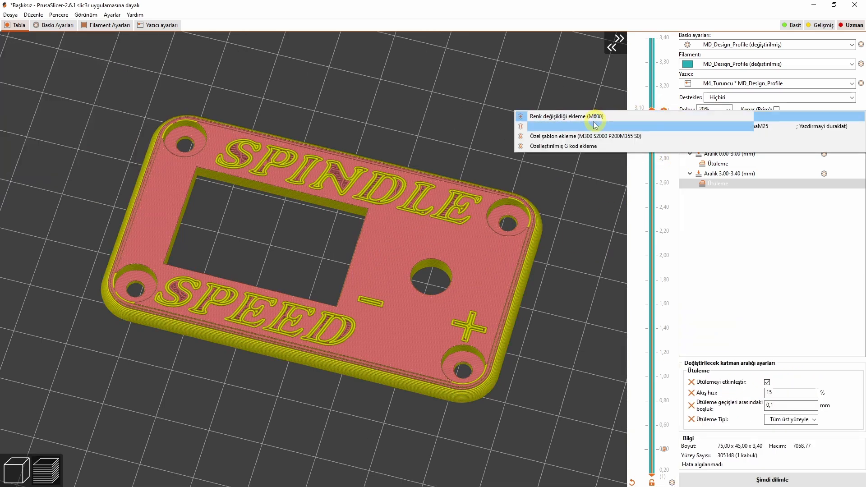
pyautogui.click(595, 124)
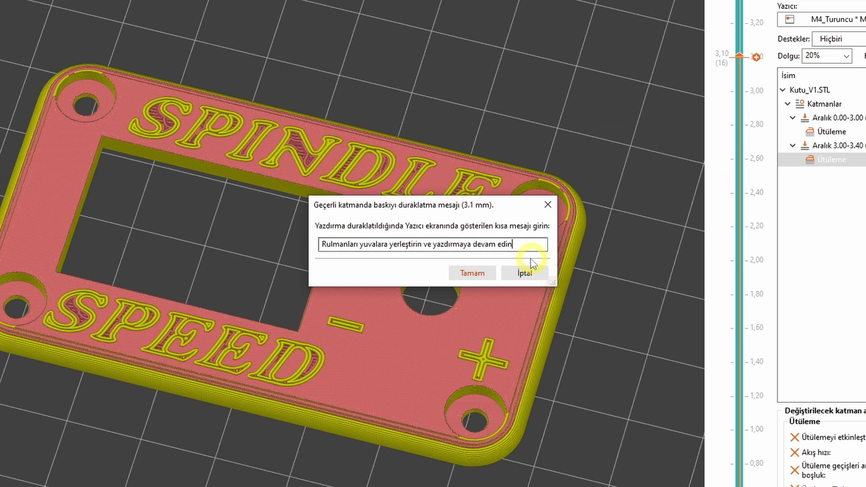
pyautogui.press('Return')
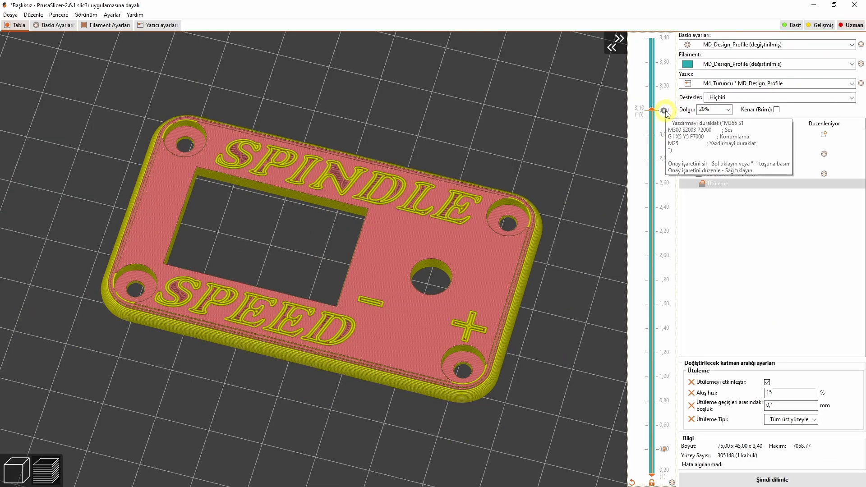
pyautogui.rightClick(665, 112)
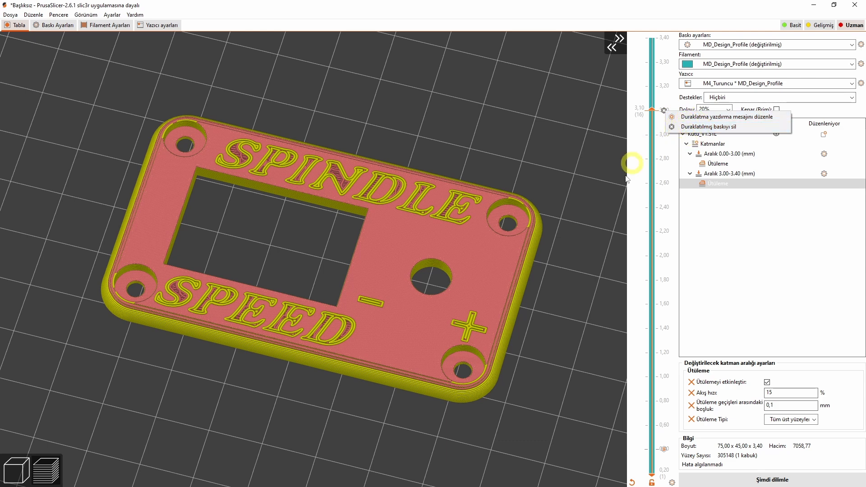
pyautogui.click(588, 253)
pyautogui.moveTo(664, 112)
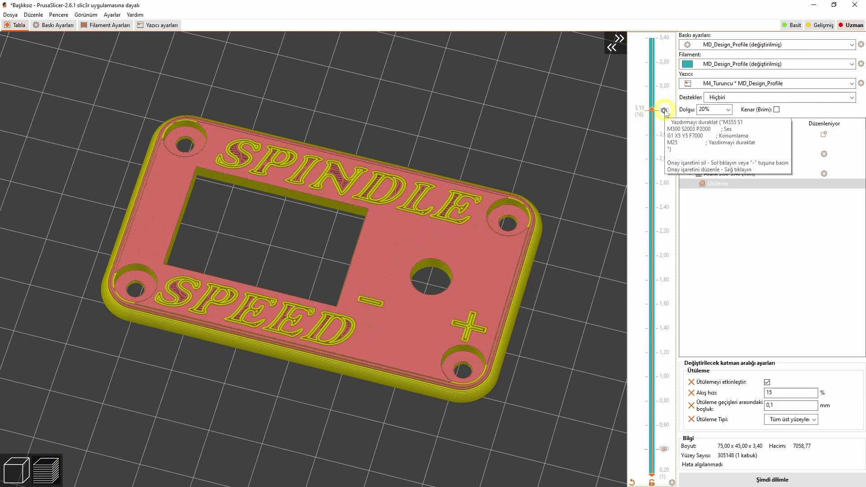
# Step: Reslice the faceplate and examine the pause commands in the G-code at the start of the 3.10 mm layer
pyautogui.click(770, 479)
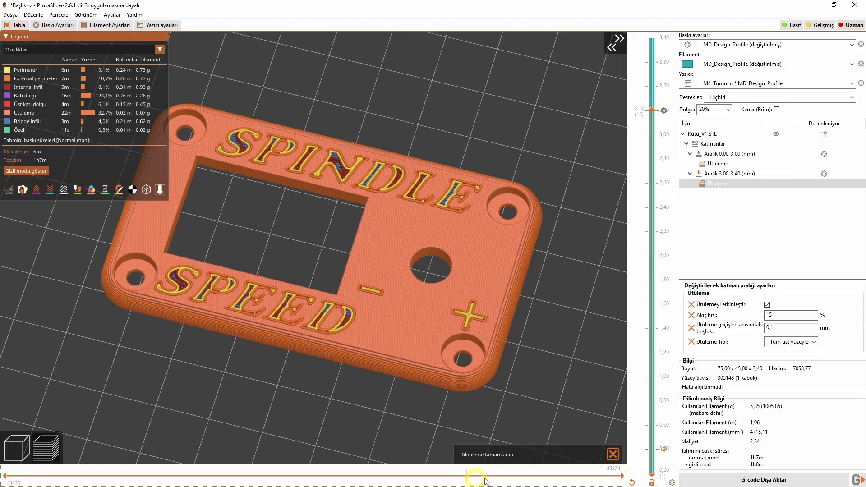
pyautogui.moveTo(621, 476); pyautogui.dragTo(5, 476)
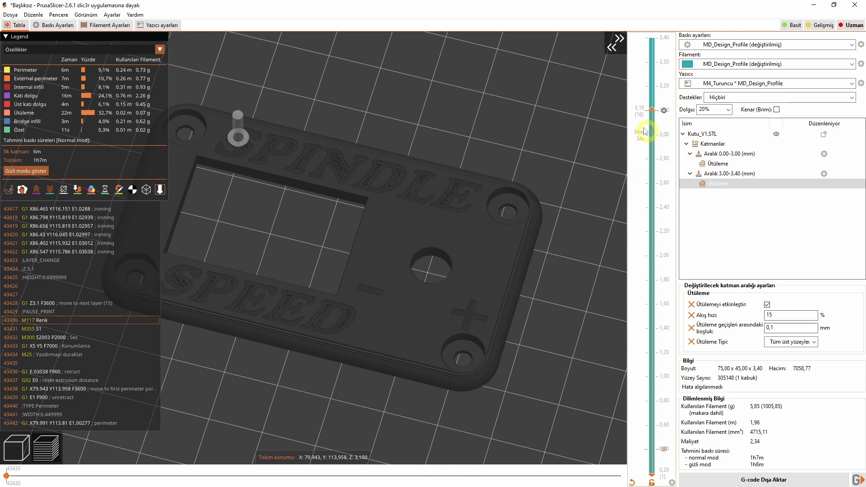
pyautogui.moveTo(664, 111)
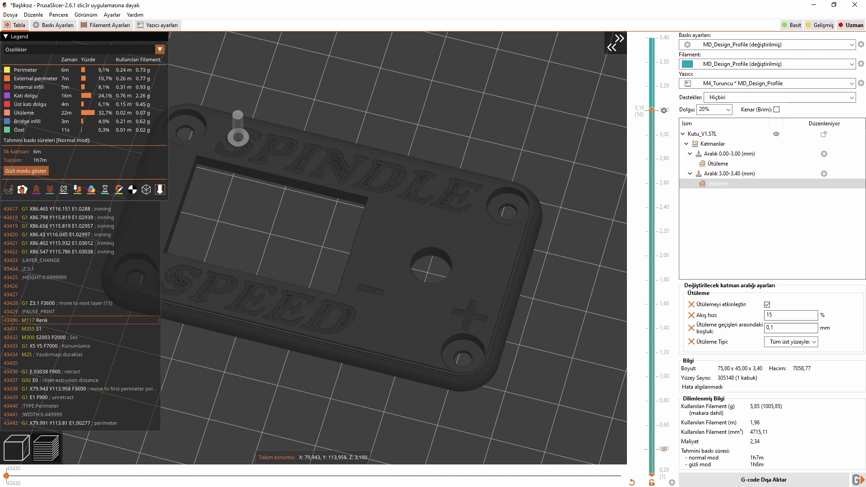
# Step: Snip the pause commands shown in the G-code as a reference image, and delete the print pause at the 3.10 mm layer
pyautogui.moveTo(4, 306); pyautogui.dragTo(149, 366)
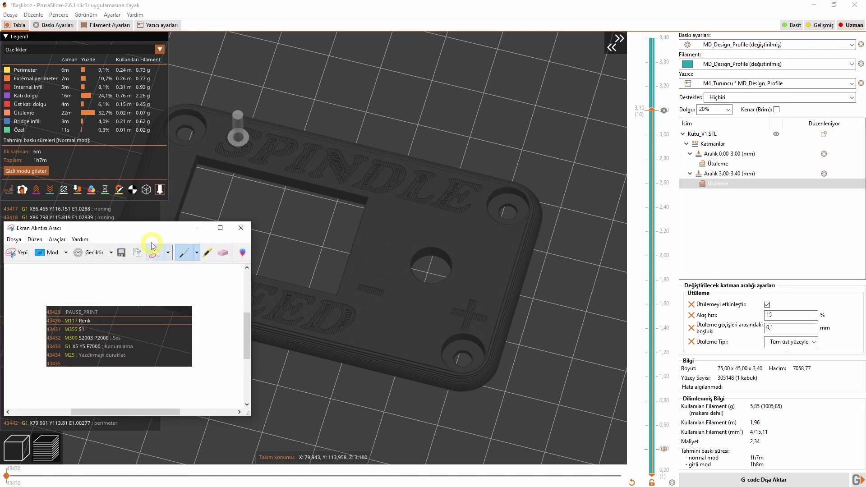
pyautogui.click(663, 110)
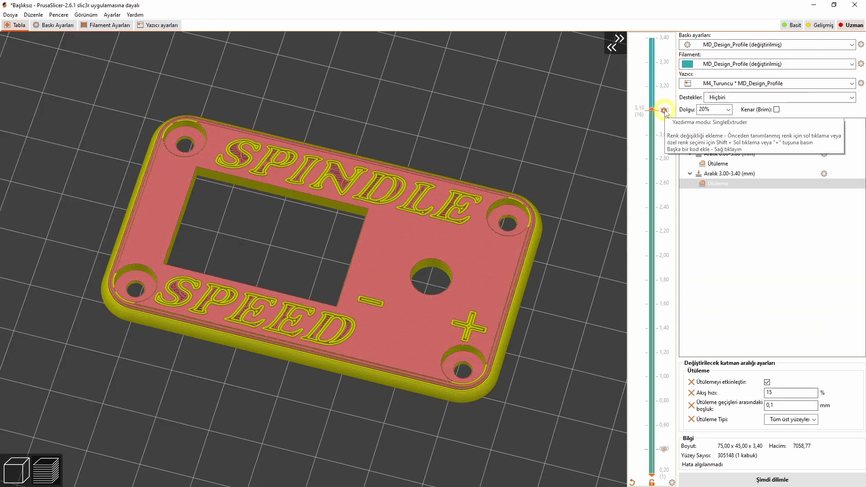
# Step: Add custom G-code at the 3.10 mm layer, inserting the lines "M117 Renk; Mesaj" and "M355 S1" above the existing commands
pyautogui.rightClick(663, 110)
pyautogui.click(605, 146)
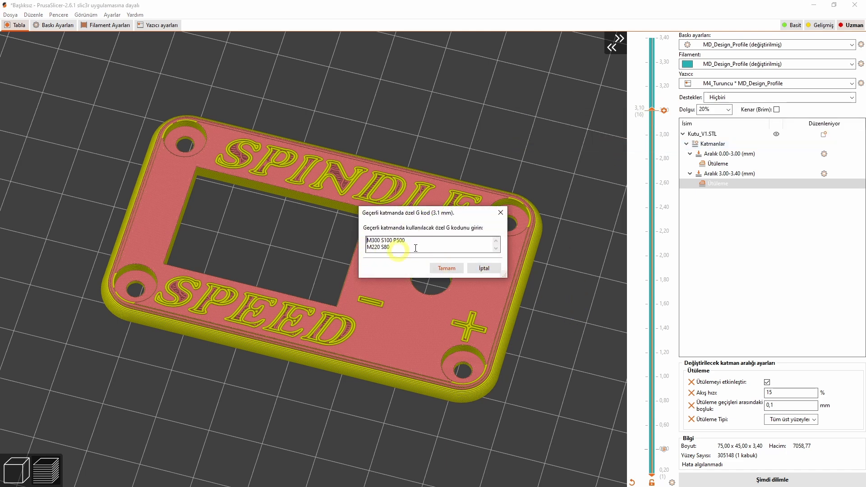
pyautogui.press('Return')
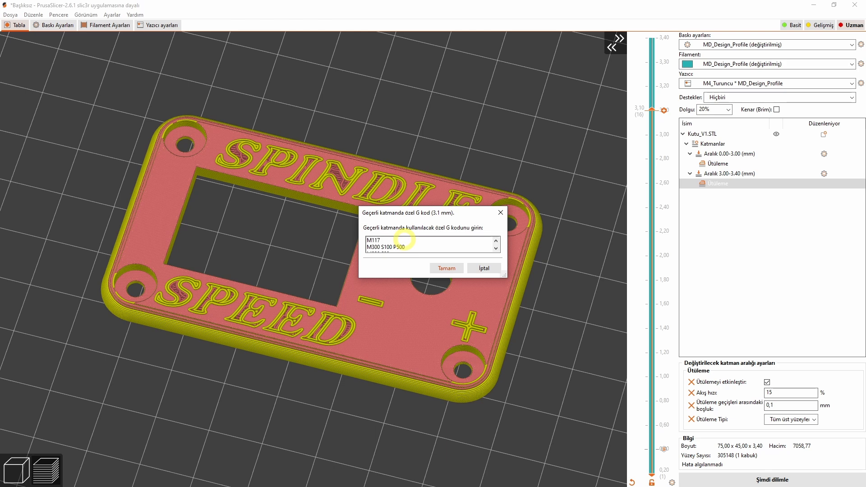
pyautogui.write('M117 Renk; Mesaj')
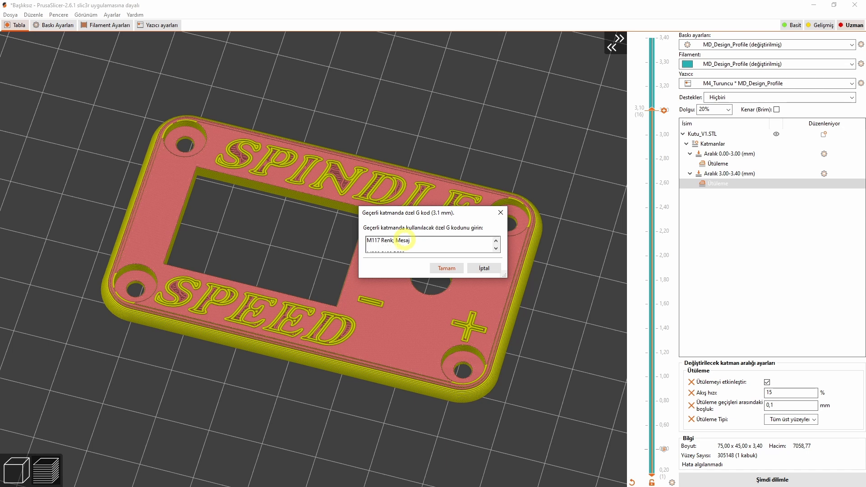
pyautogui.click(641, 486)
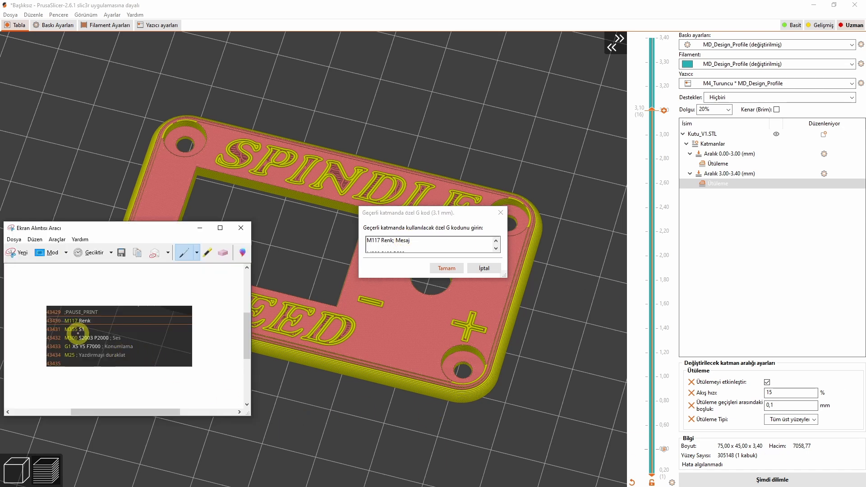
pyautogui.click(418, 256)
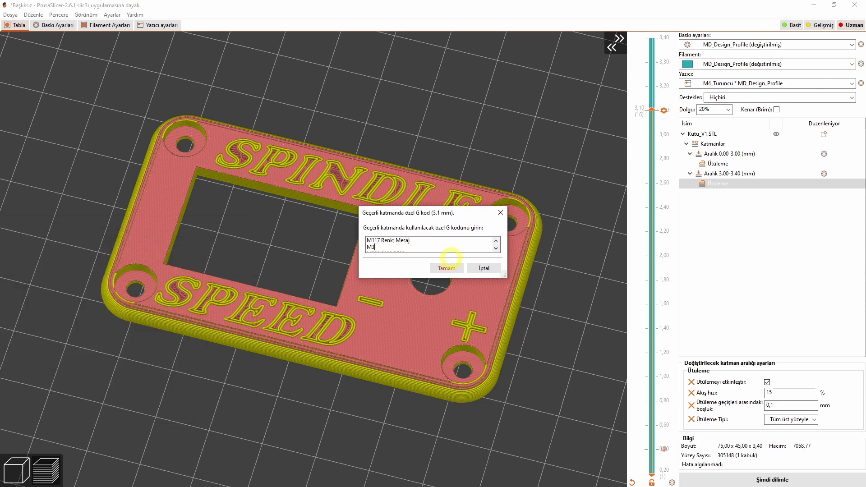
pyautogui.press('Return')
# Step: Change the M300 sound command in the custom G-code to S2003 P2000, following the snipped pause commands
pyautogui.hotkey('alt', 'Tab')
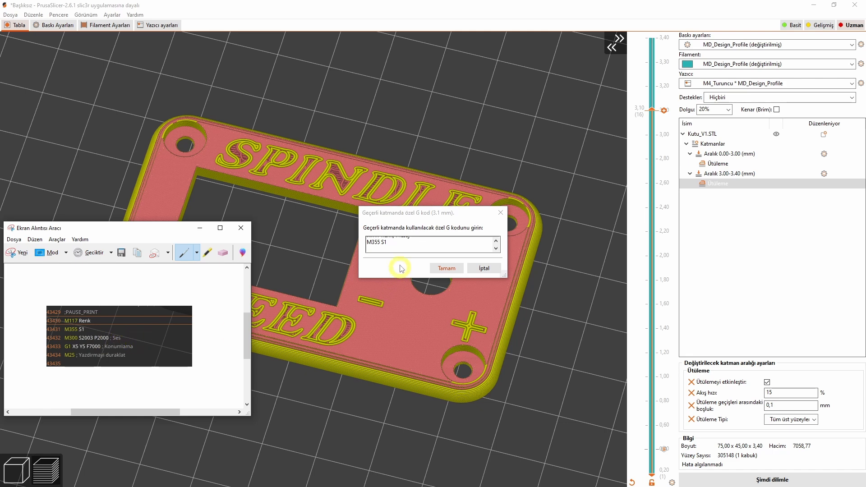
pyautogui.click(415, 251)
pyautogui.scroll(-1, 418, 251)
pyautogui.moveTo(411, 244); pyautogui.dragTo(366, 244)
pyautogui.click(413, 246)
pyautogui.click(266, 486)
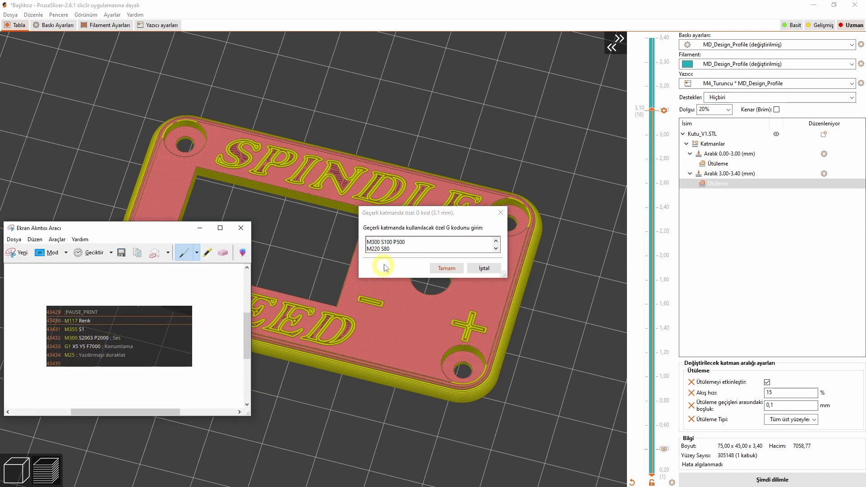
pyautogui.click(388, 242)
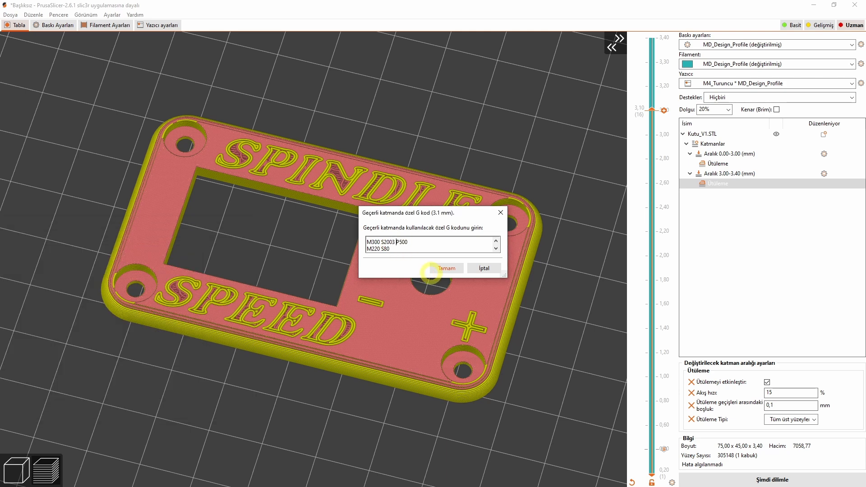
pyautogui.scroll(2, 410, 248)
pyautogui.scroll(-2, 410, 248)
# Step: Insert the positioning line "G1 X5 Y5 F7000" below the M300 command in the custom G-code
pyautogui.hotkey('alt', 'Tab')
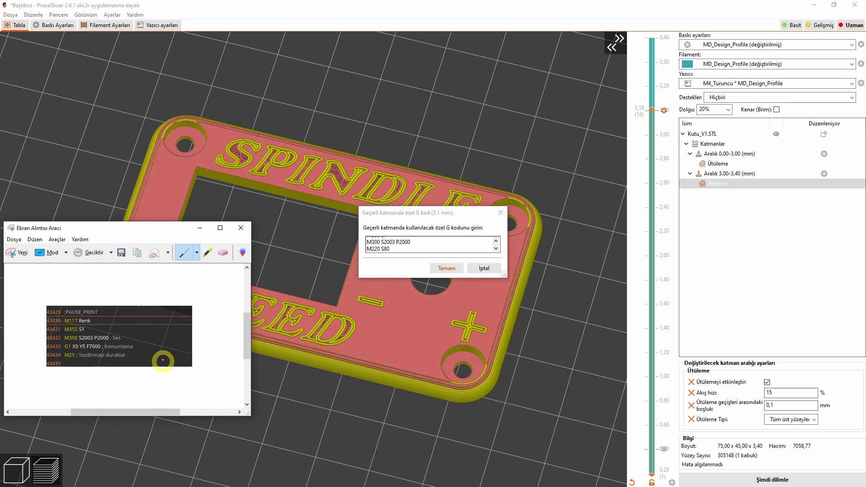
pyautogui.click(419, 246)
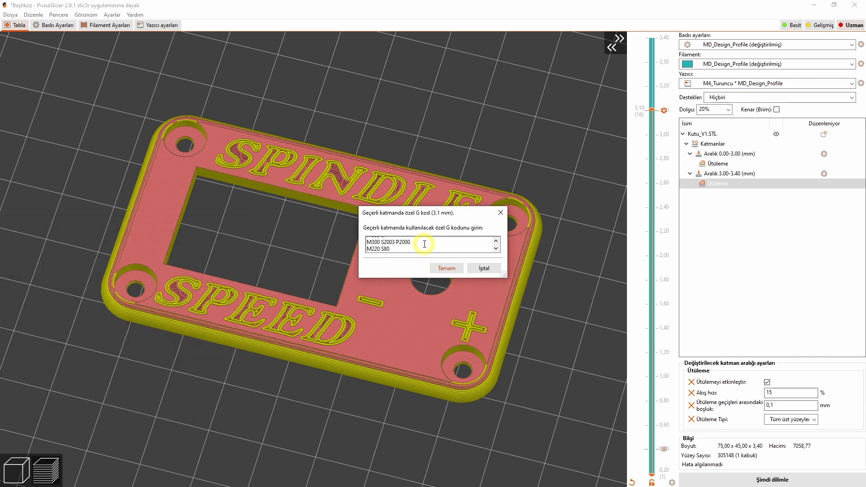
pyautogui.press('Return')
pyautogui.write('G1 X')
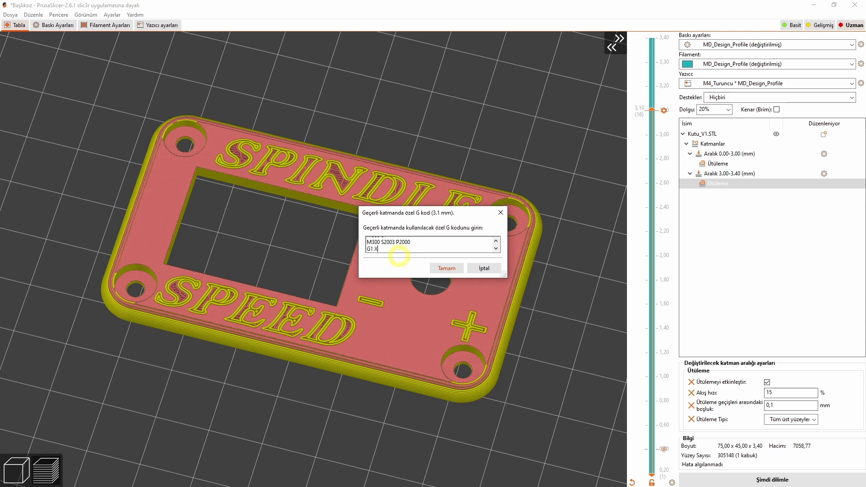
pyautogui.write('5 Y5 F7000')
pyautogui.press('Return')
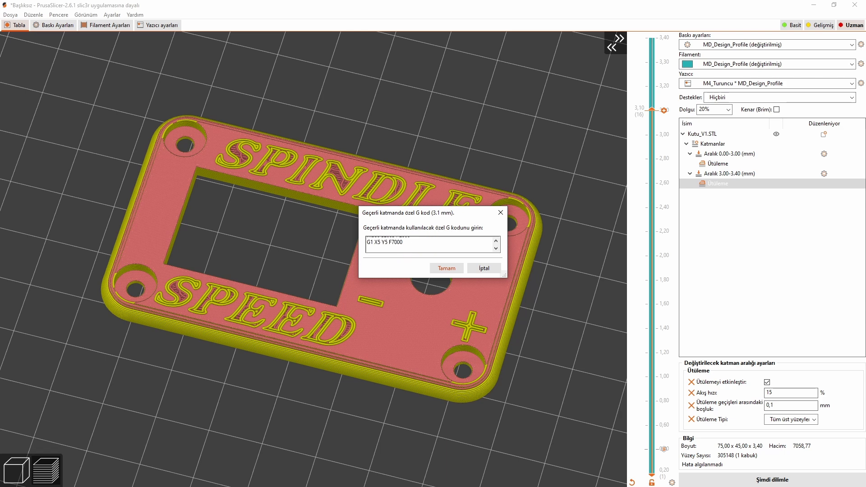
# Step: Insert the line "M25 ;yazdirma duraklat" after the G1 move, and end the custom G-code with "M220 S80"
pyautogui.hotkey('alt', 'Tab')
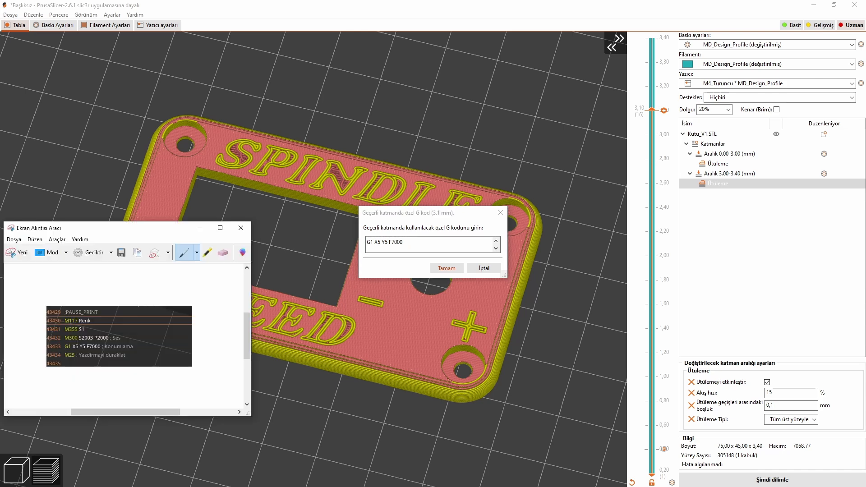
pyautogui.click(375, 248)
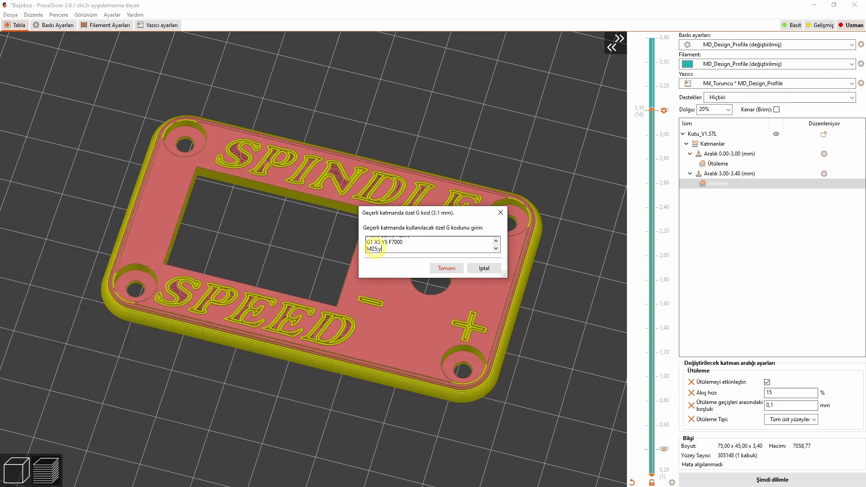
pyautogui.press('Return')
pyautogui.write('M220 S80')
pyautogui.click(377, 243)
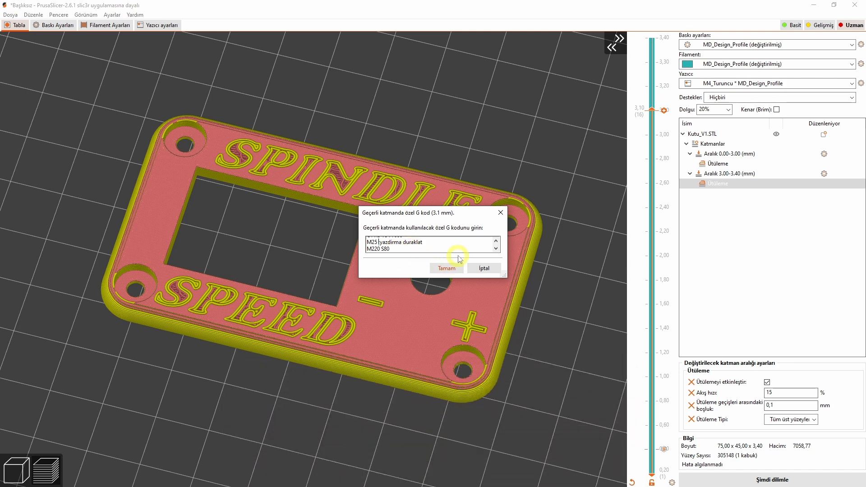
pyautogui.write(';')
# Step: Review the custom G-code from the M117 line through the M25 line, and accept it for the 3.10 mm layer
pyautogui.scroll(2, 399, 247)
pyautogui.moveTo(365, 240); pyautogui.dragTo(422, 242)
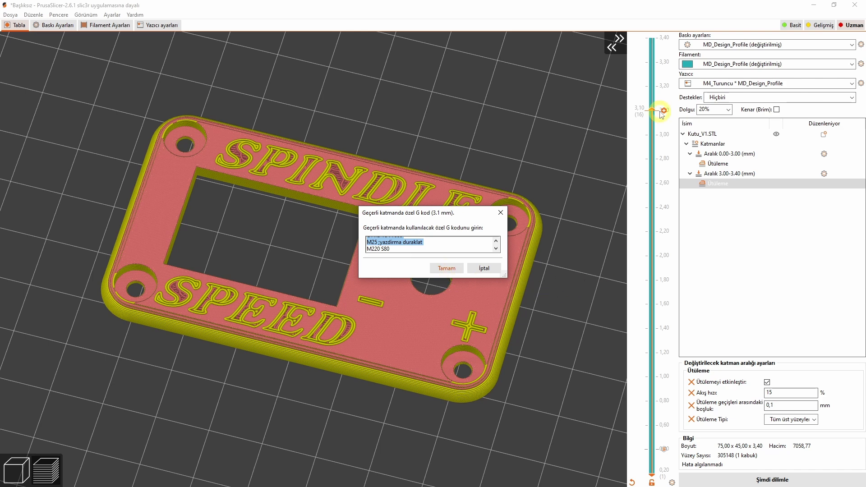
pyautogui.scroll(1, 417, 245)
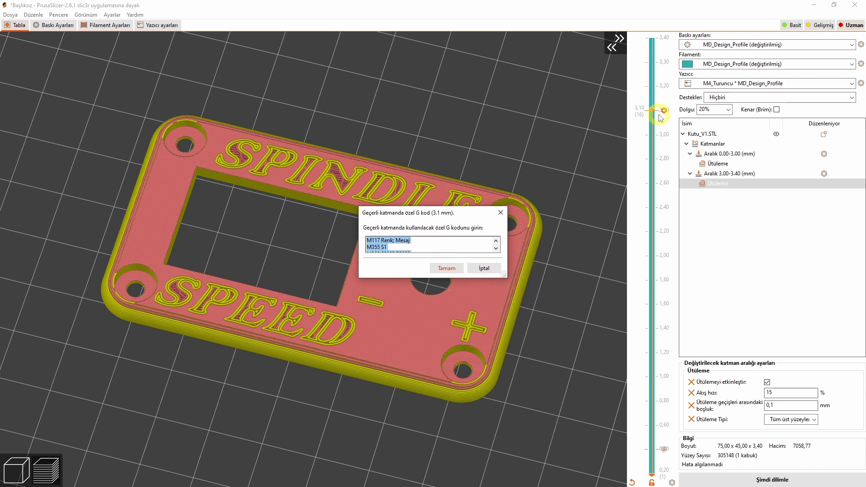
pyautogui.scroll(-1, 416, 244)
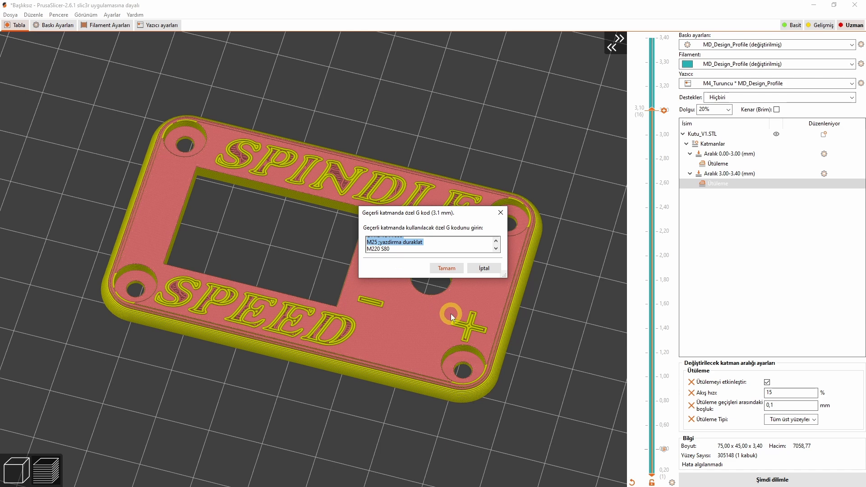
pyautogui.click(446, 268)
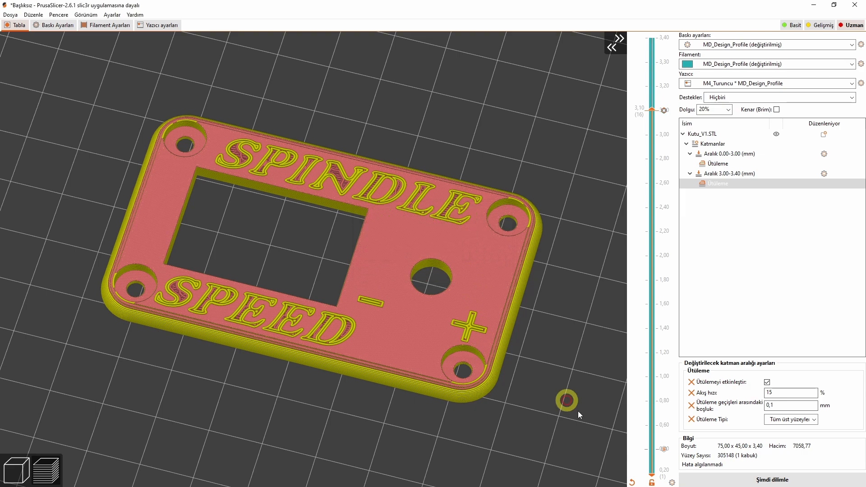
# Step: Reslice the faceplate and examine the custom commands in the G-code at the start of the 3.10 mm layer
pyautogui.click(723, 481)
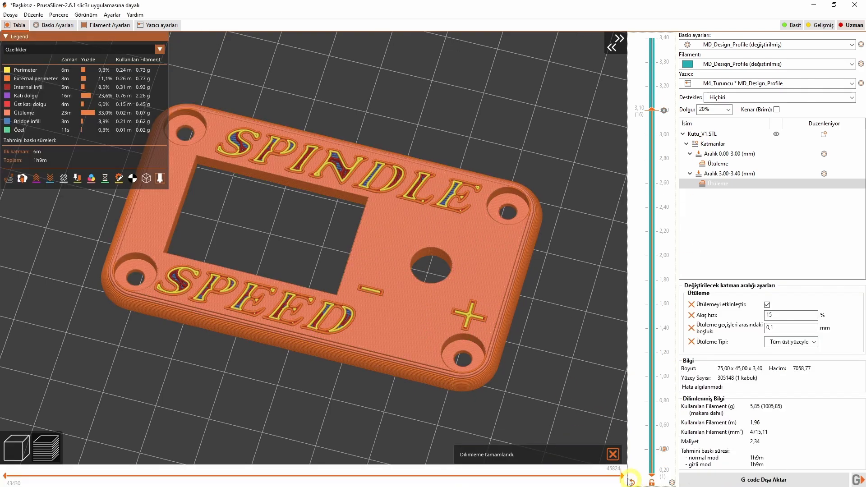
pyautogui.moveTo(622, 476); pyautogui.dragTo(6, 475)
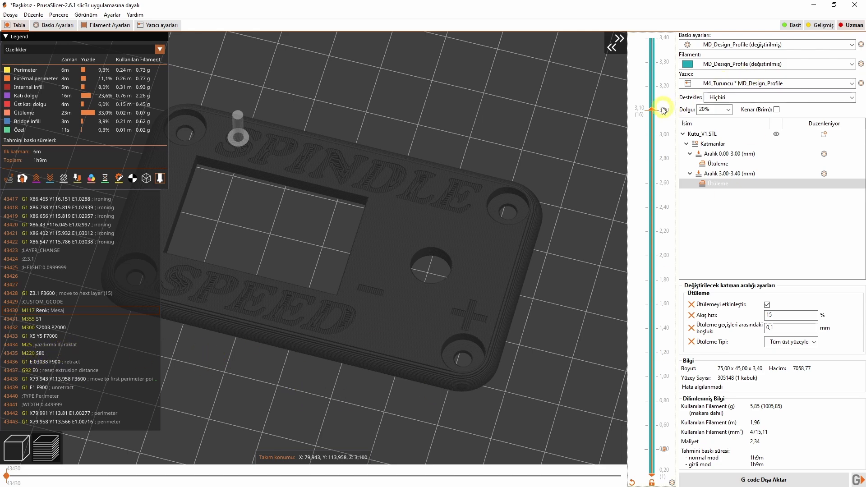
pyautogui.scroll(3, 656, 113)
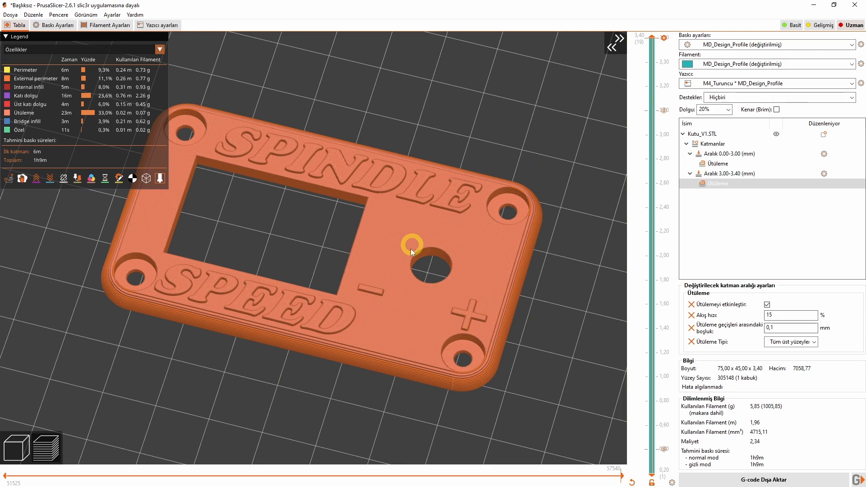
# Step: Select the printer "M4_Turuncu * MD_Design_Profile" and start sending the full faceplate G-code to the printer host
pyautogui.click(722, 83)
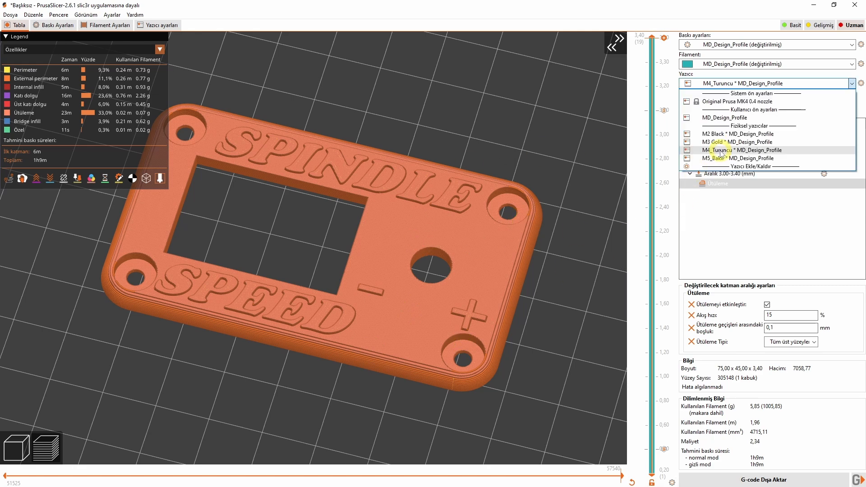
pyautogui.click(722, 151)
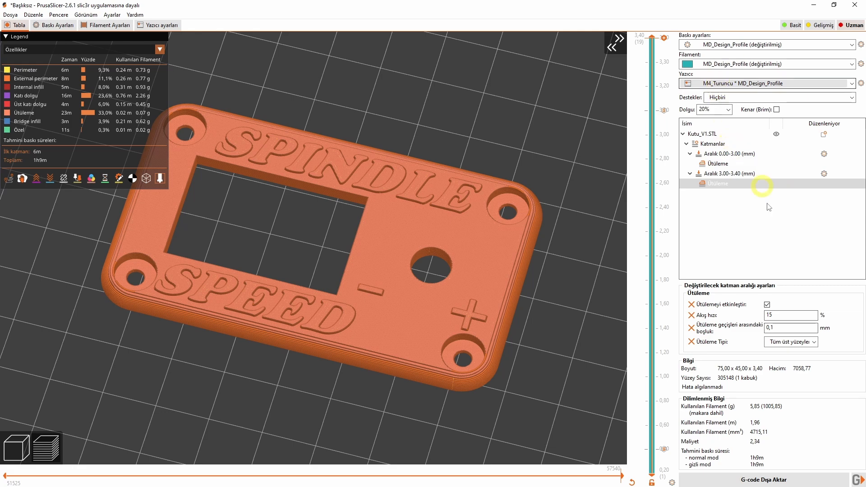
pyautogui.click(860, 483)
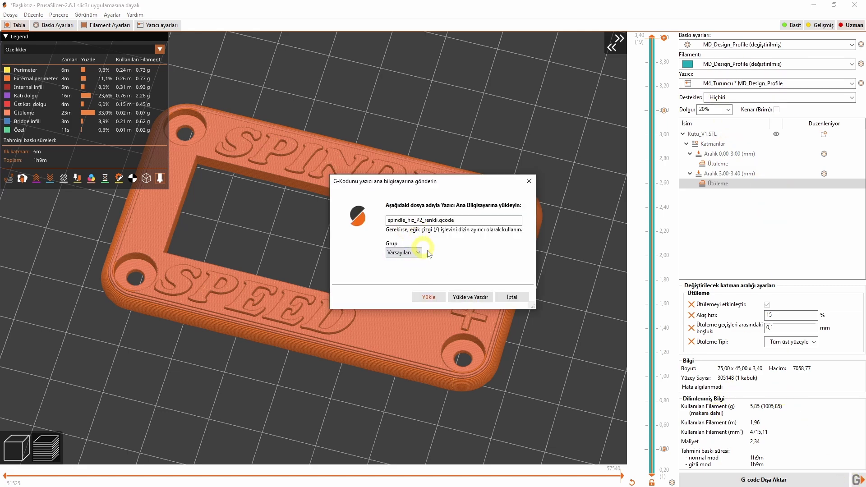